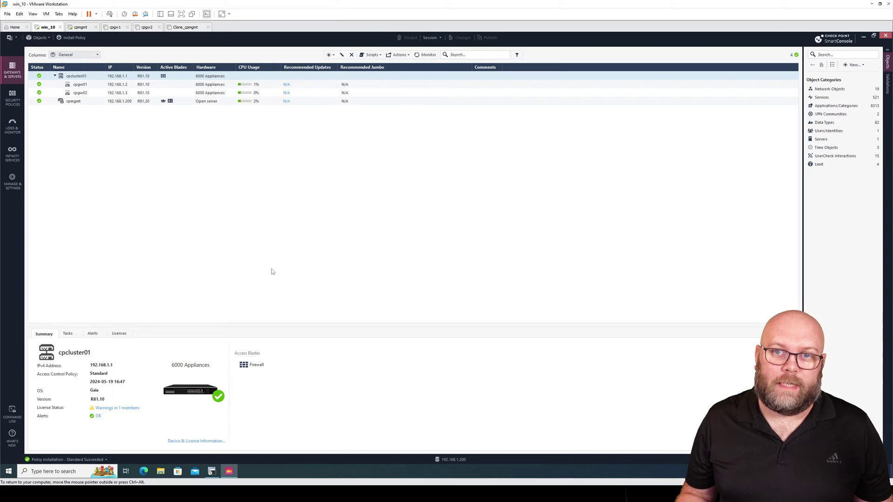
Ping google.se from Command Prompt and copy its address 142.250.74.67
click(10, 472)
text(cmd)
key(Return)
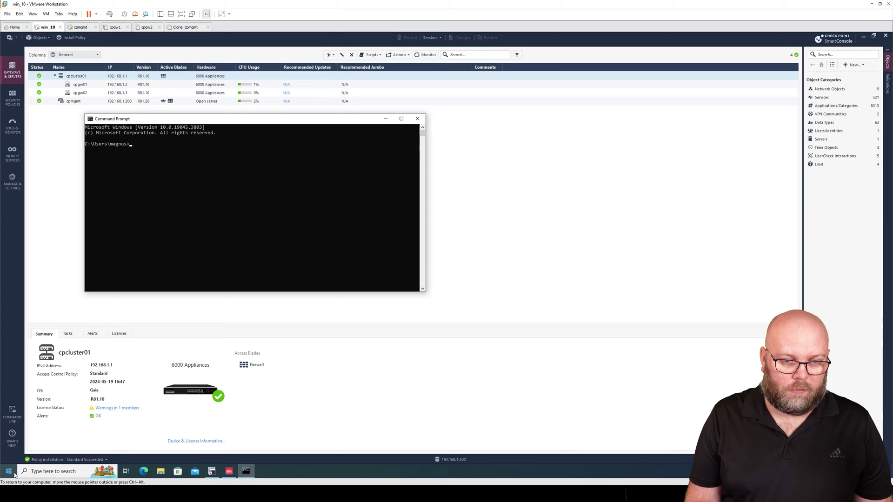
text(ping google.se)
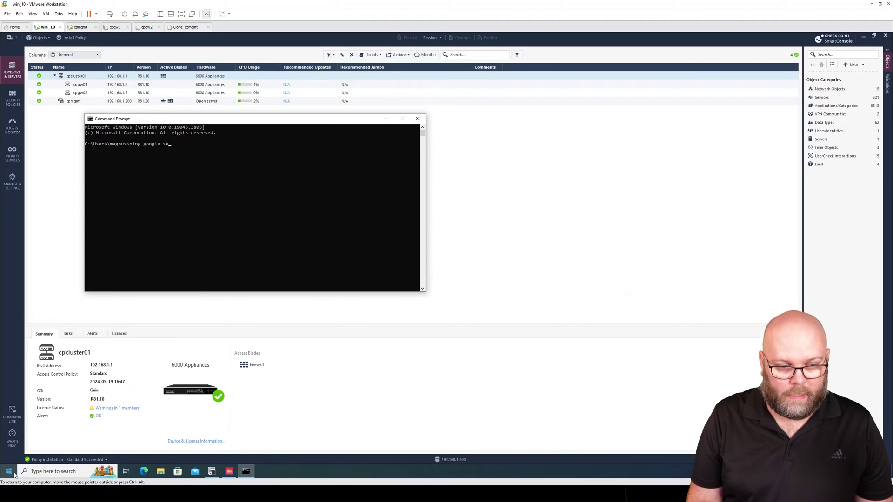
key(Return)
key(ctrl+c)
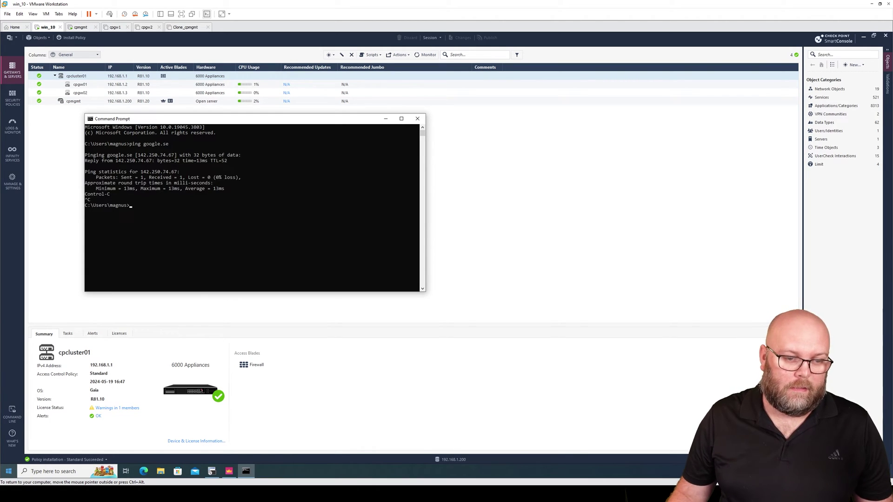
drag(138, 157, 170, 158)
key(ctrl+c)
Replace the 8.8.8.8 log query with the pasted 142.250.74.67 and run the search
click(13, 125)
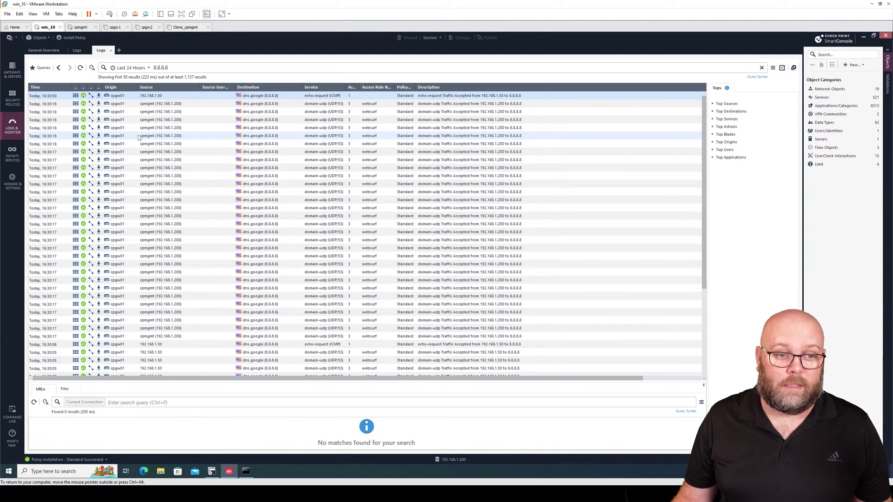
click(150, 68)
key(ctrl+a)
key(ctrl+v)
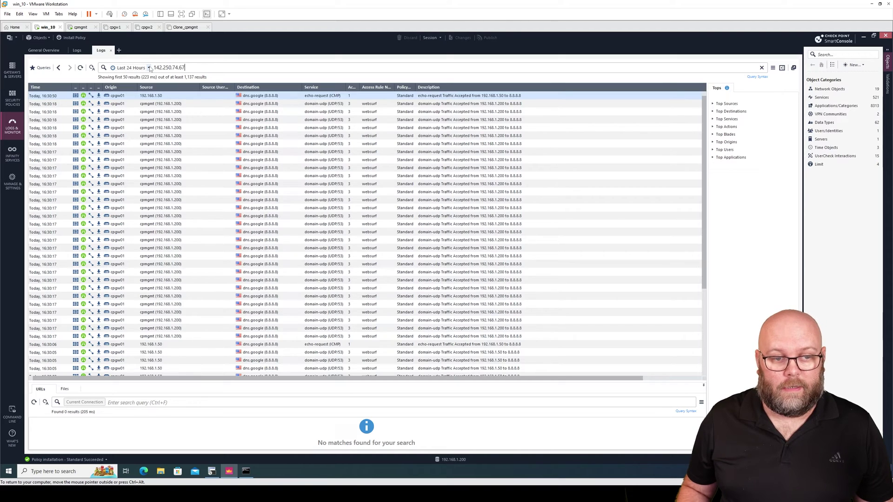
key(Return)
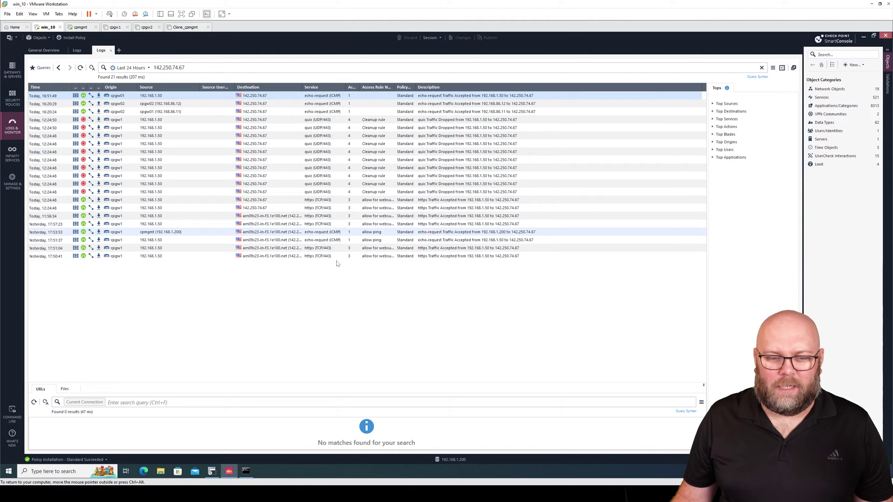
Connect to cp_gw1 from SecureCRT's saved sessions and enter the login password
click(212, 471)
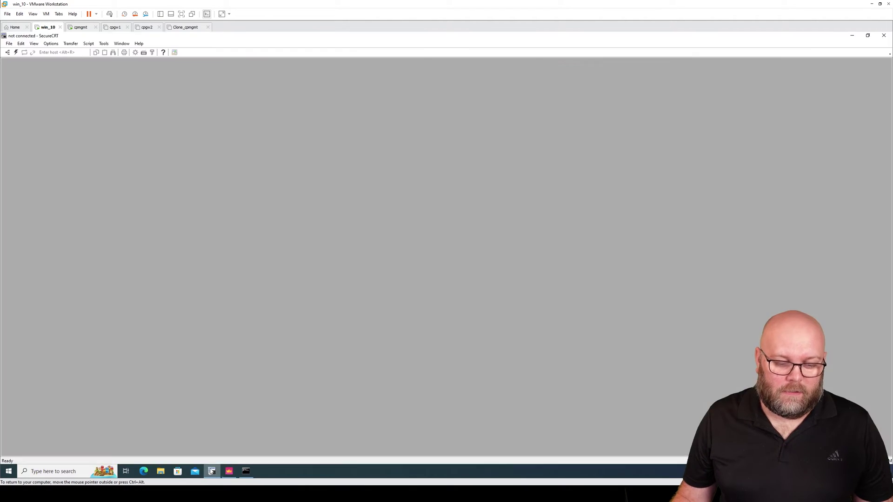
click(7, 52)
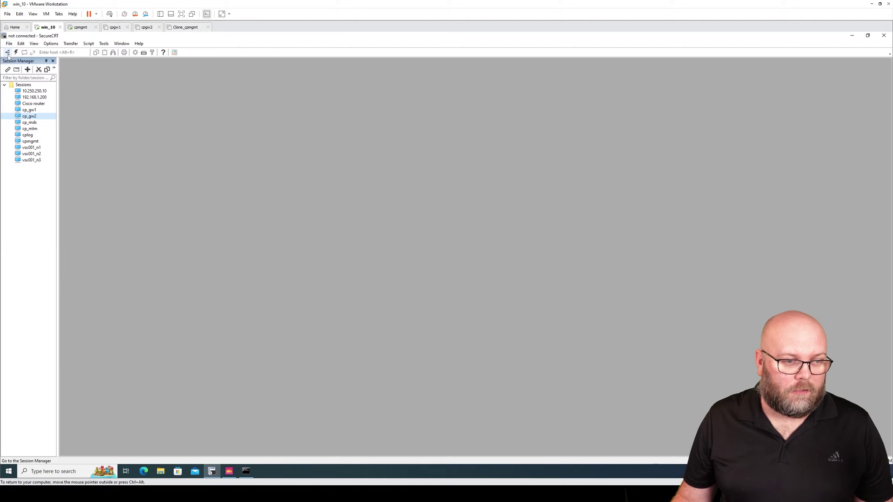
double_click(37, 112)
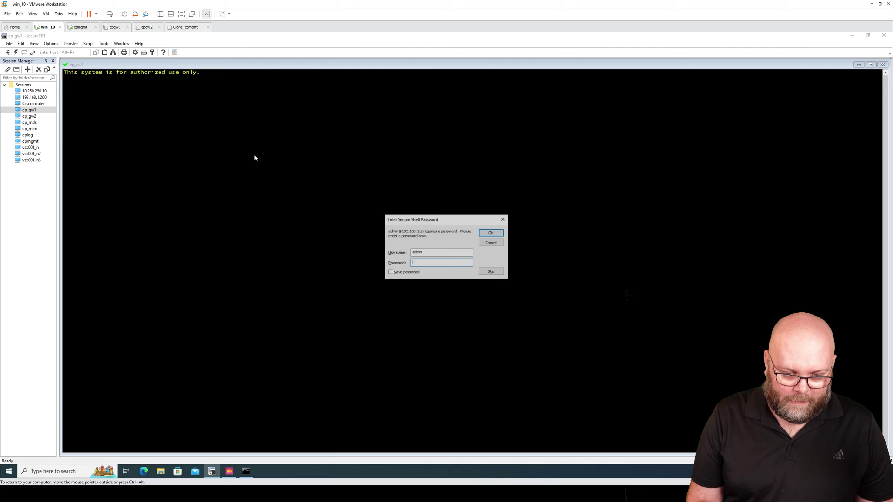
text(*********)
key(Return)
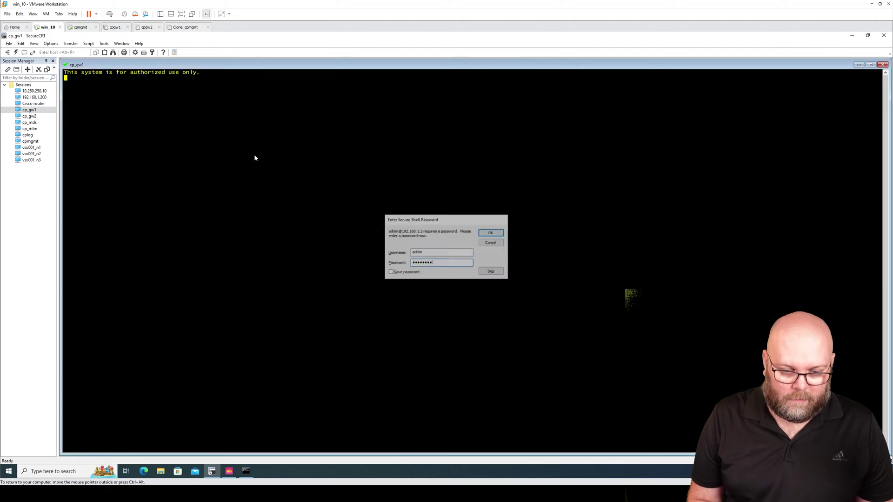
Open a second session to cp_gw2 and switch cpgw01 into expert mode
double_click(44, 117)
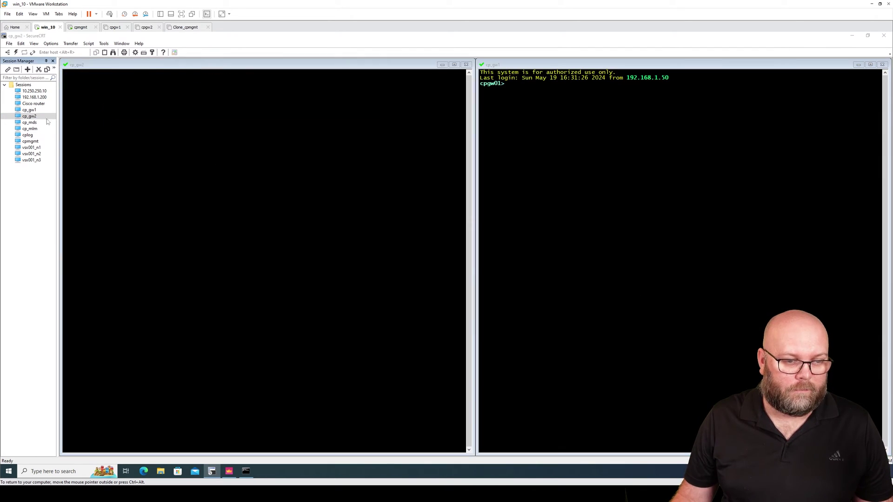
key(ctrl+Tab)
text(expert)
key(Return)
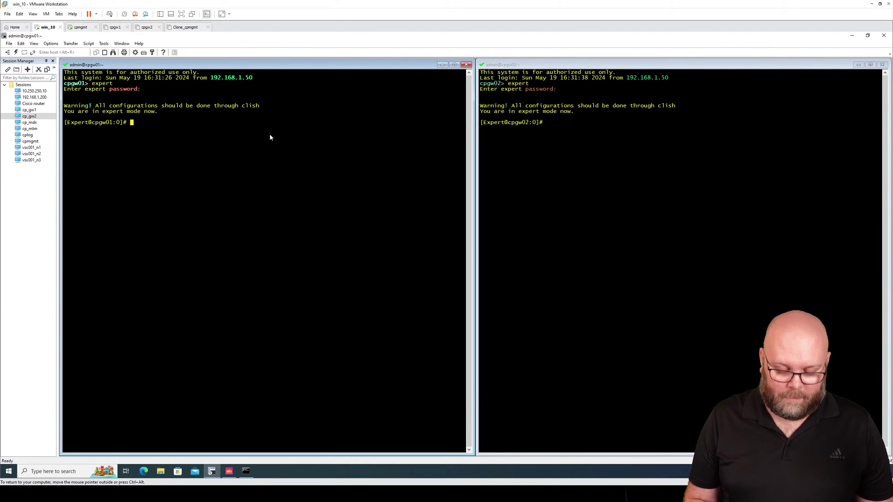
Run cphaprob state on both cpgw01 and cpgw02
text(cpha)
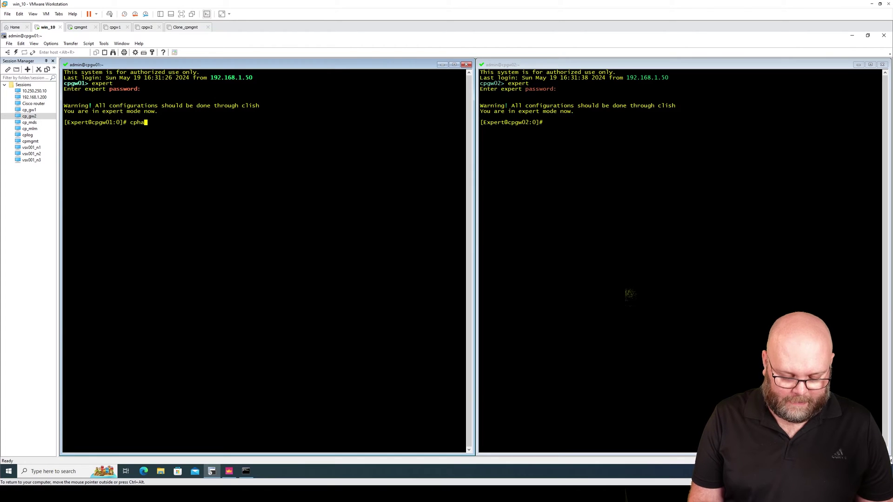
text(prob state)
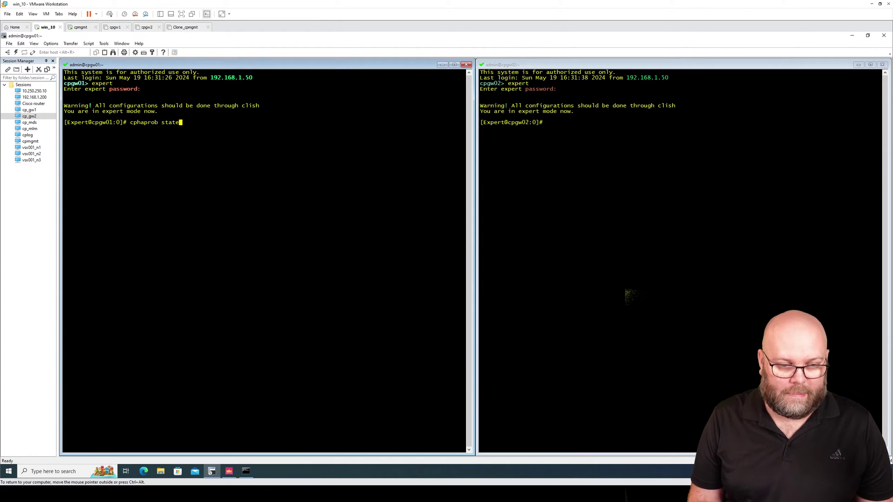
key(Return)
click(543, 123)
text(cpah)
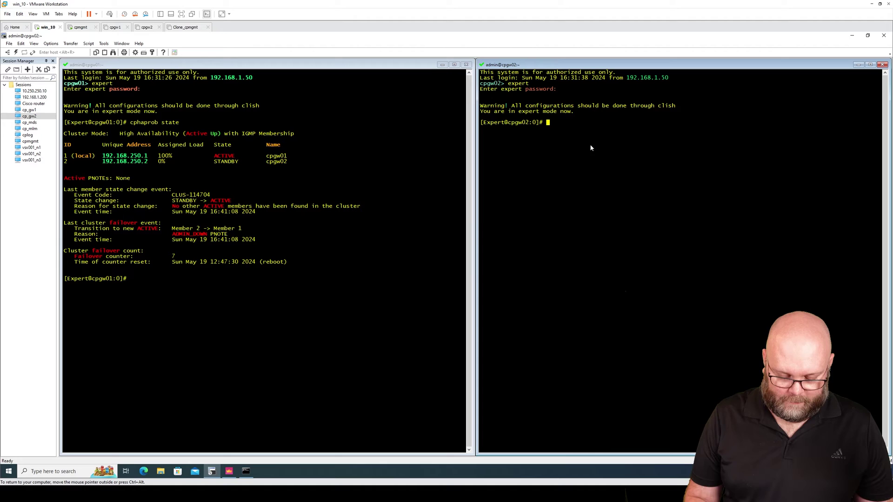
key(BackSpace)
key(BackSpace)
text(haprob state)
key(Return)
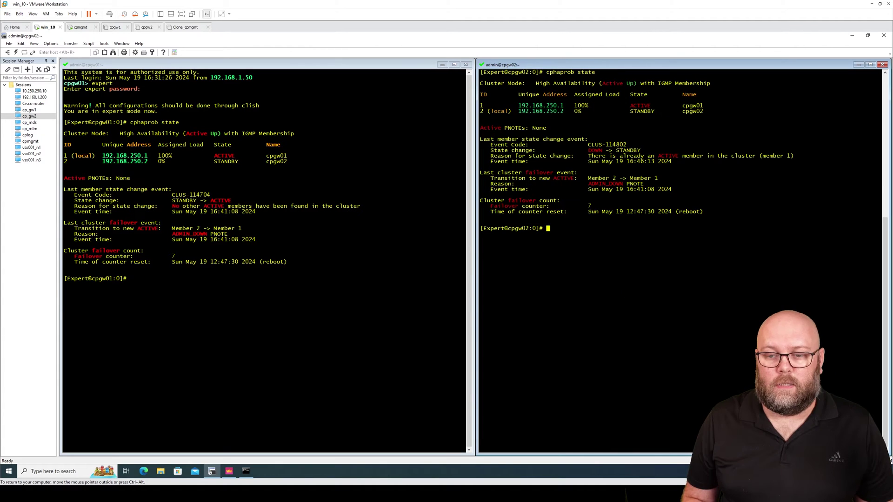
Highlight the local member rows, the ADMIN_DOWN failover reason and the counter reset line
drag(72, 156, 266, 156)
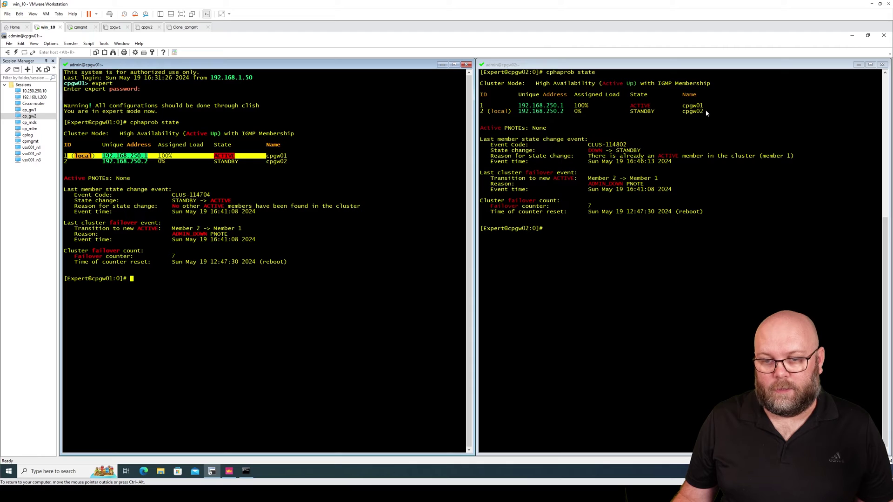
drag(706, 112, 512, 111)
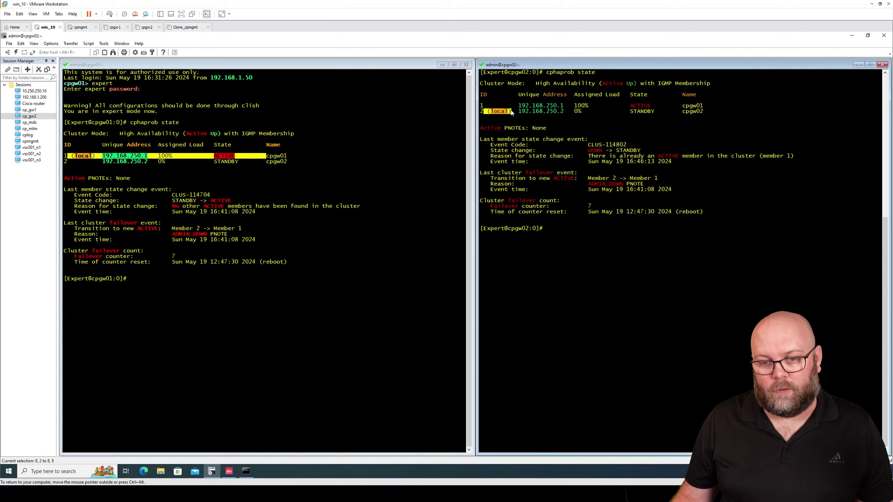
click(512, 111)
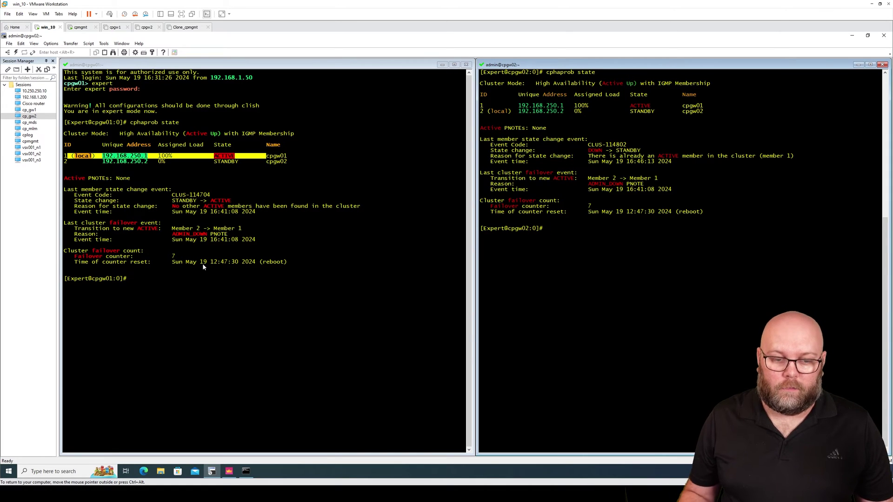
click(237, 261)
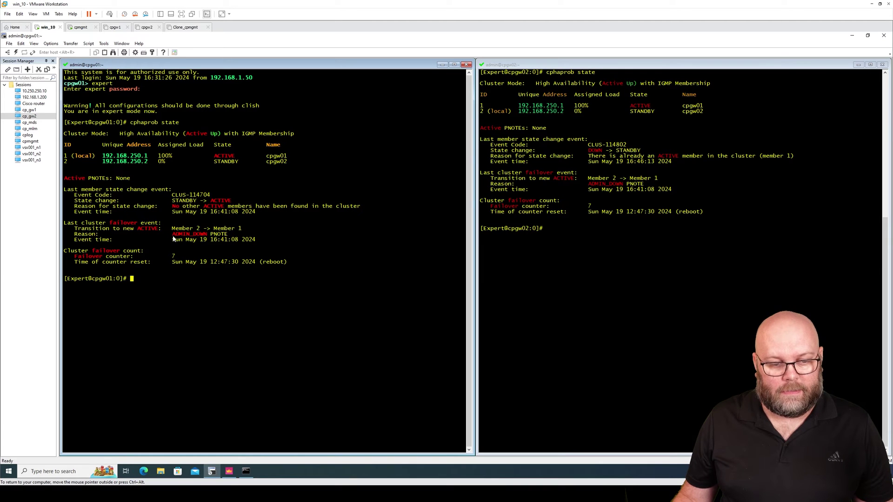
drag(171, 235, 225, 228)
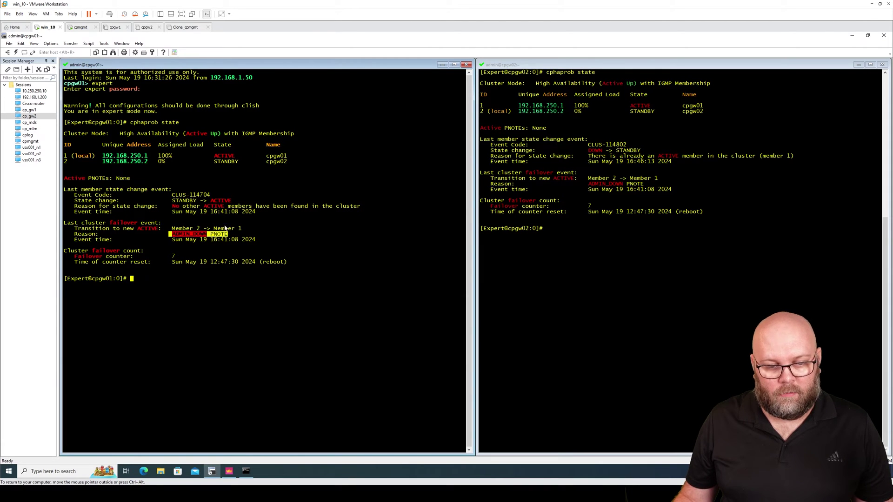
click(224, 228)
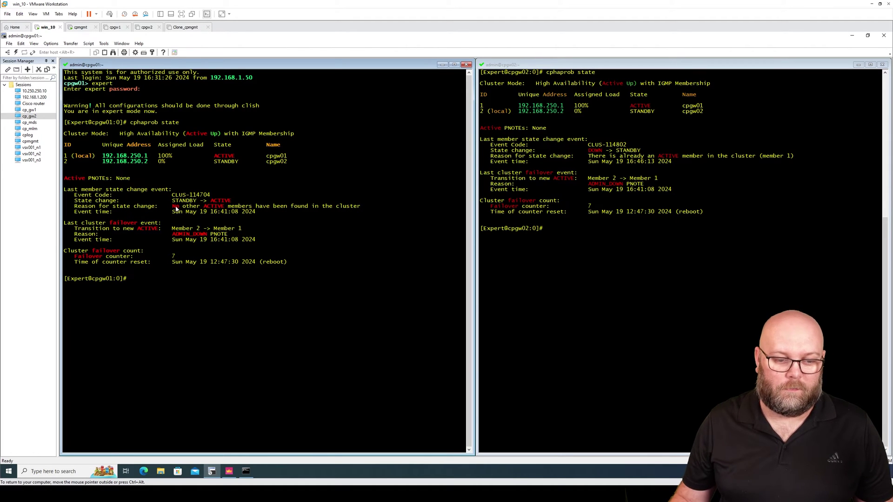
triple_click(175, 260)
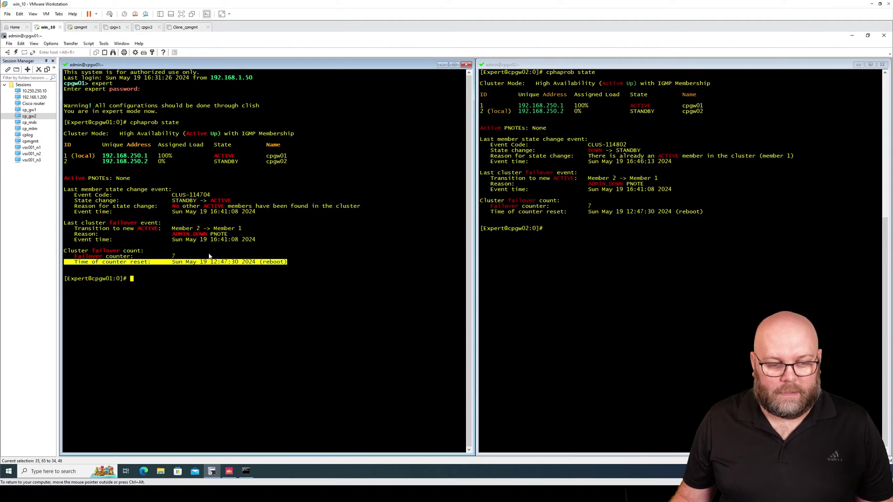
click(176, 259)
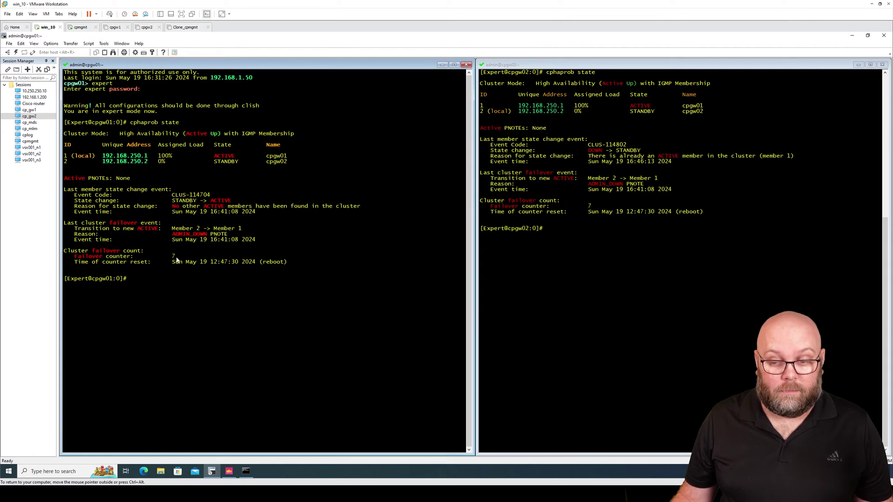
Raise cpgw02 above cpgw01 in cpcluster01's Cluster Members priority list
click(233, 472)
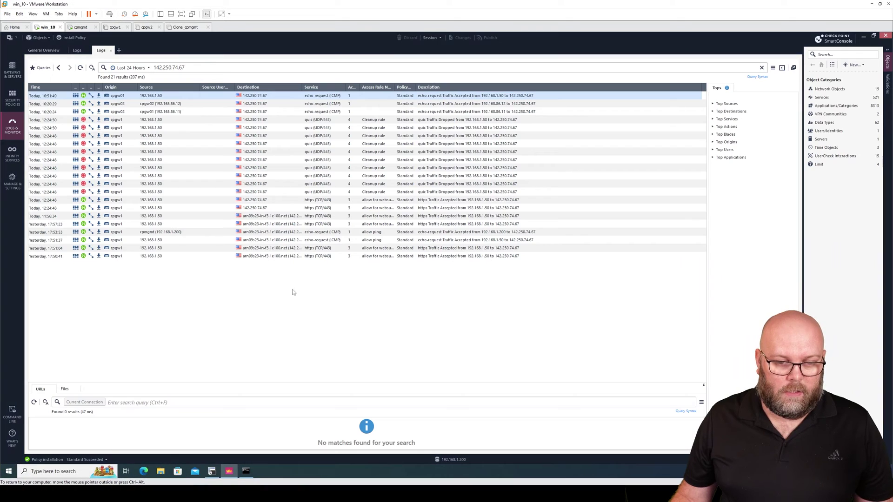
click(13, 74)
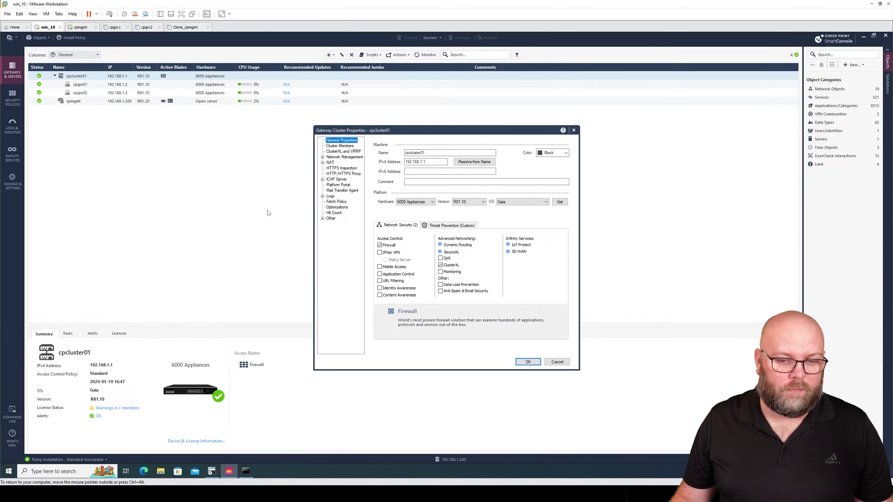
click(340, 146)
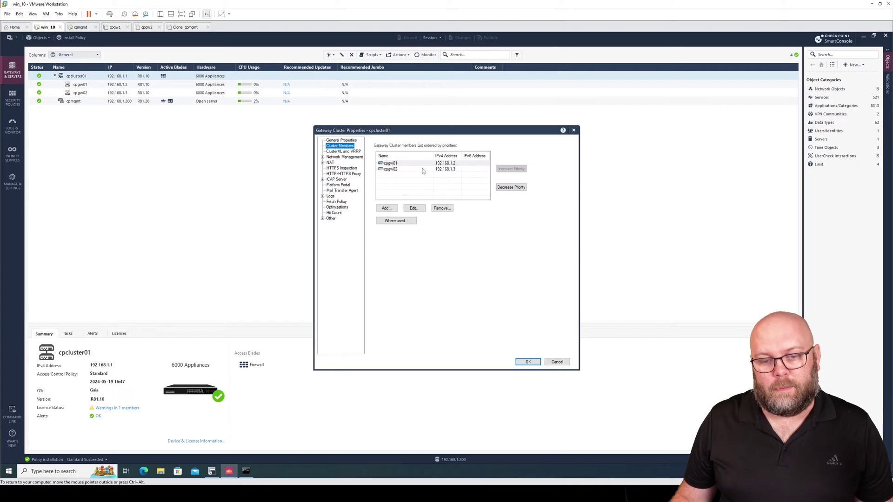
click(382, 170)
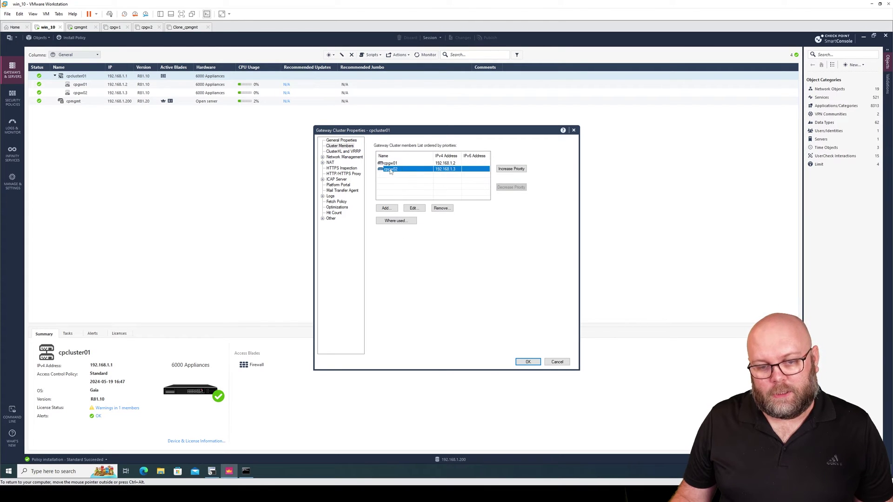
click(394, 163)
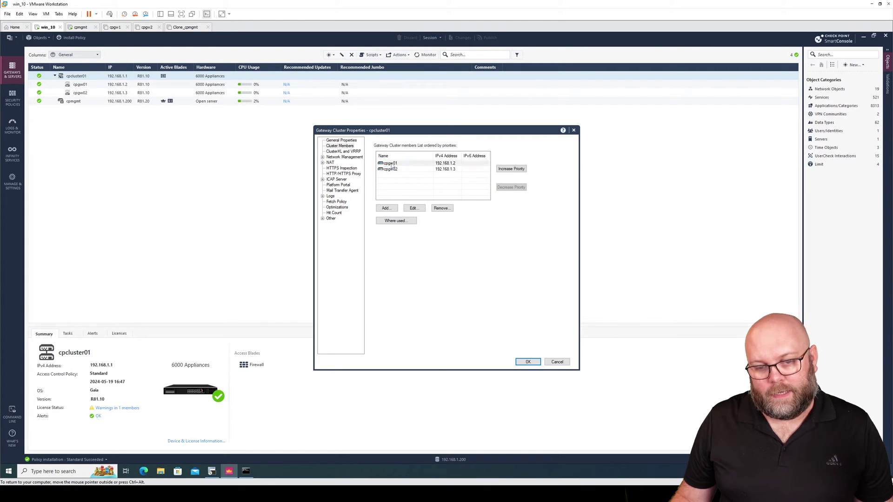
click(399, 170)
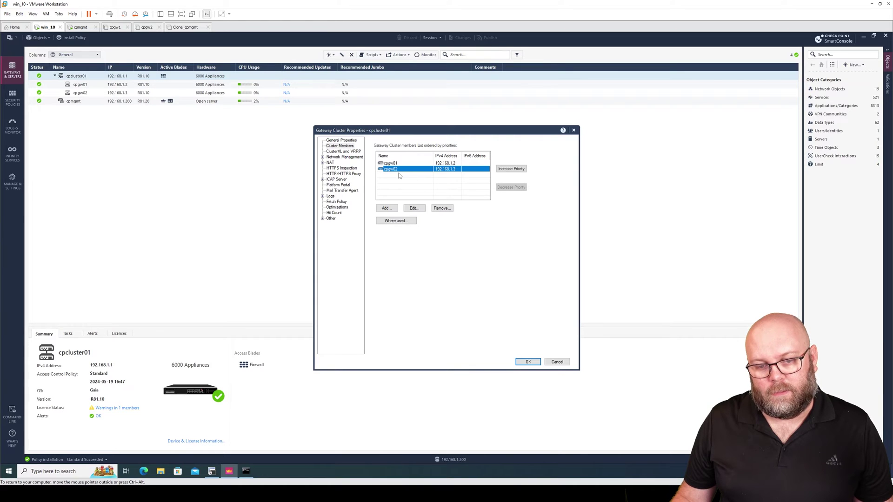
click(512, 170)
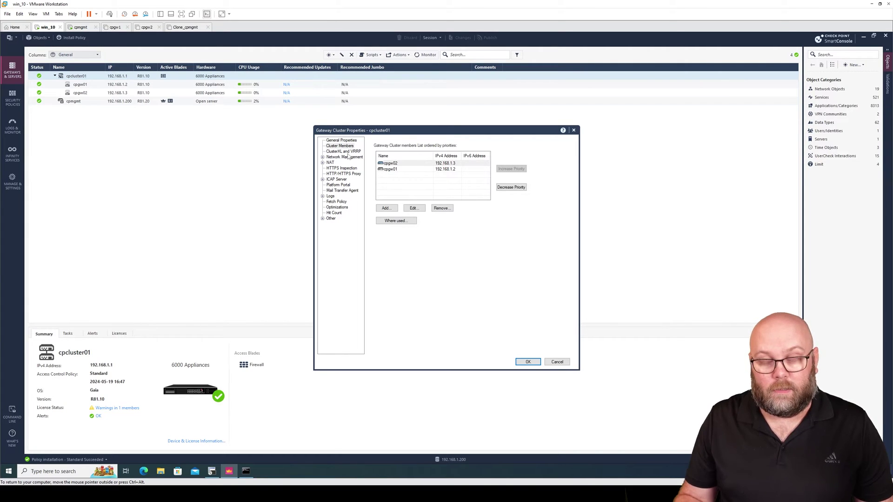
Set member recovery to 'Switch to higher priority Cluster Member' and recheck that cpgw02 is first
click(342, 152)
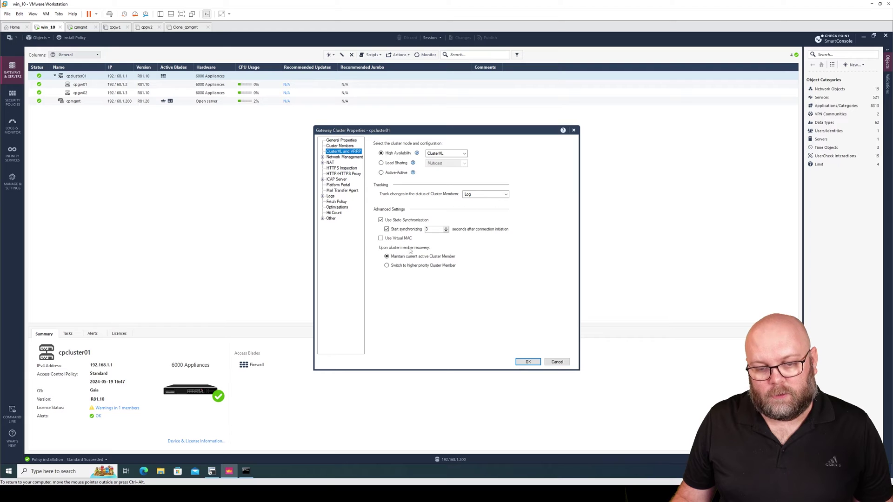
click(411, 267)
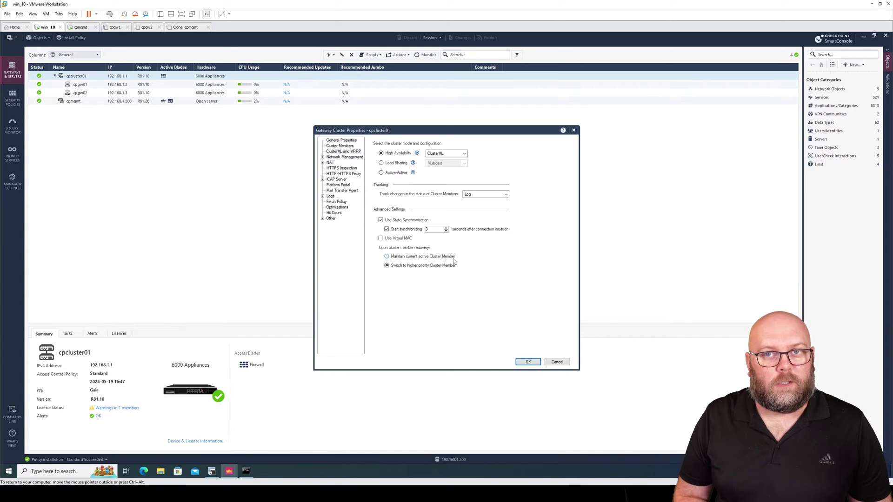
click(341, 146)
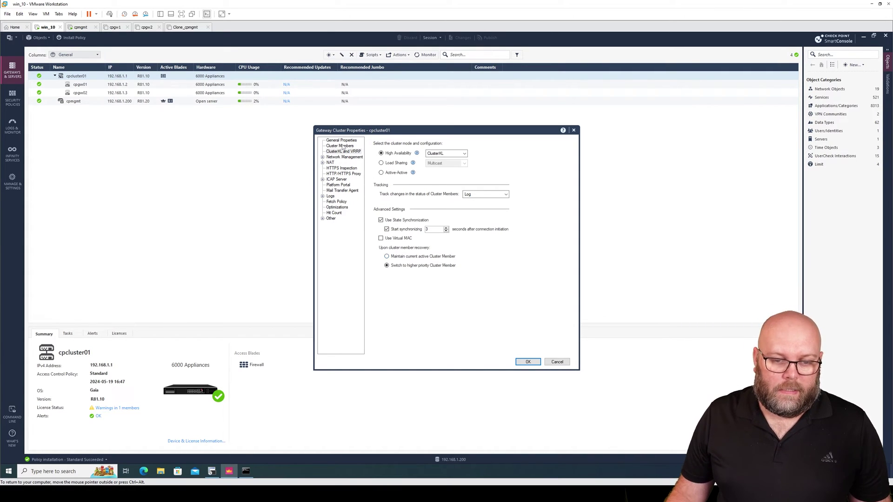
click(407, 164)
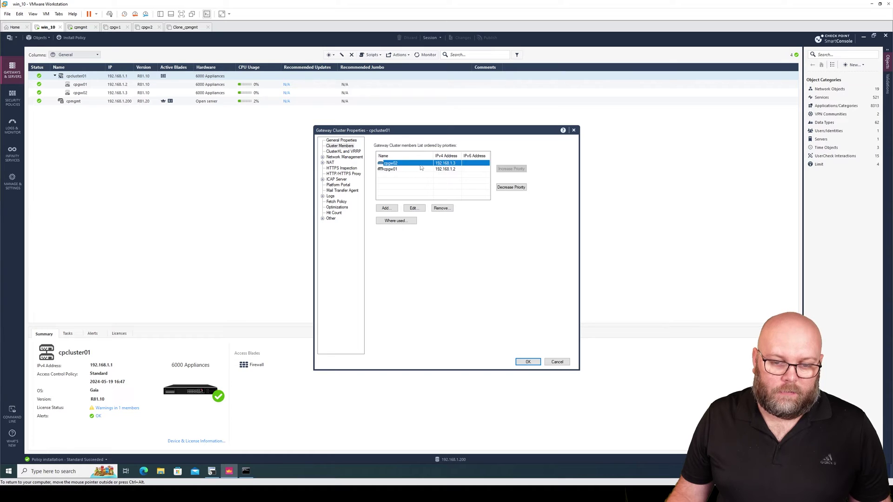
click(342, 152)
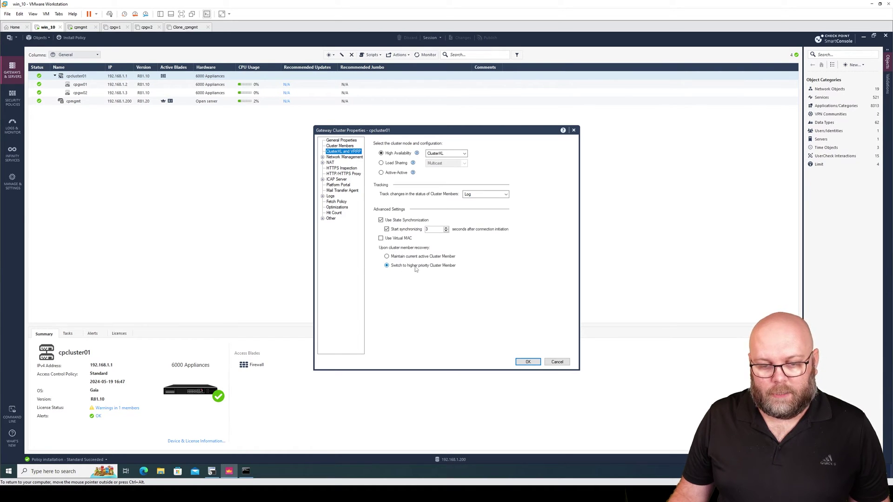
Save the cluster properties, publish the changes, and restore the SmartConsole window to a smaller size
click(528, 361)
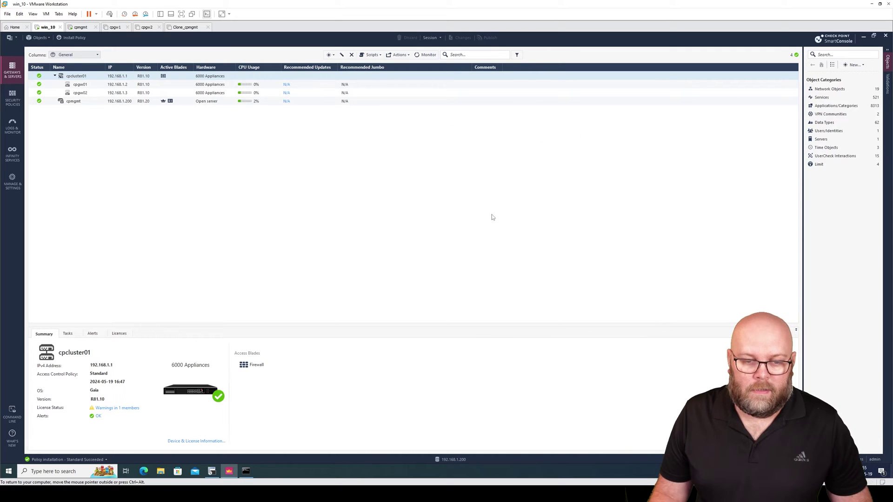
click(495, 39)
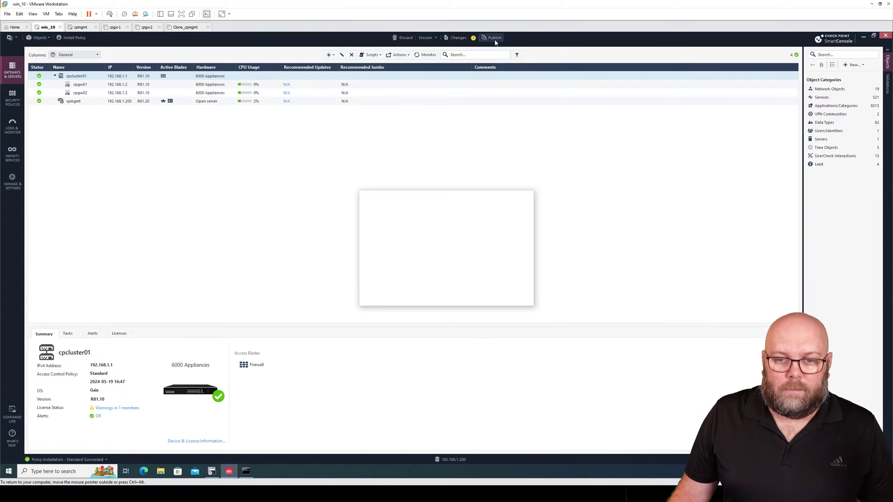
click(481, 298)
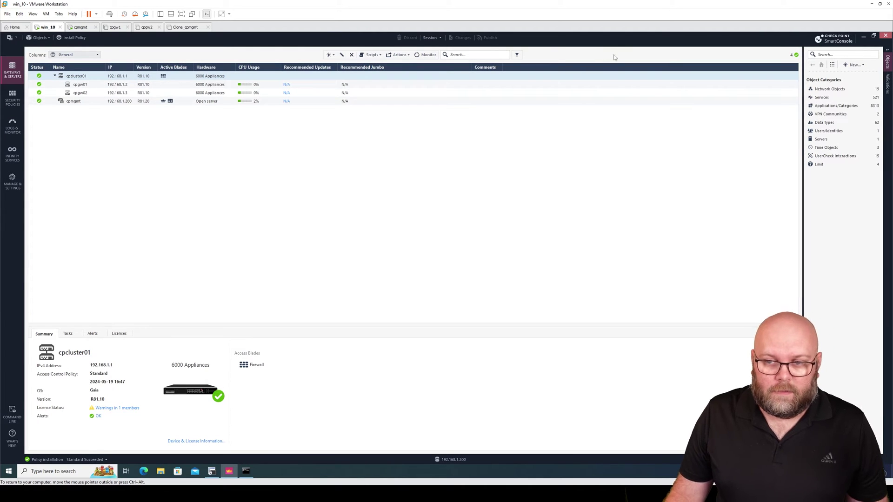
drag(636, 34, 0, 82)
Place SecureCRT beside SmartConsole and run 'watch cphaprob state' on cpgw02, showing STANDBY
click(593, 161)
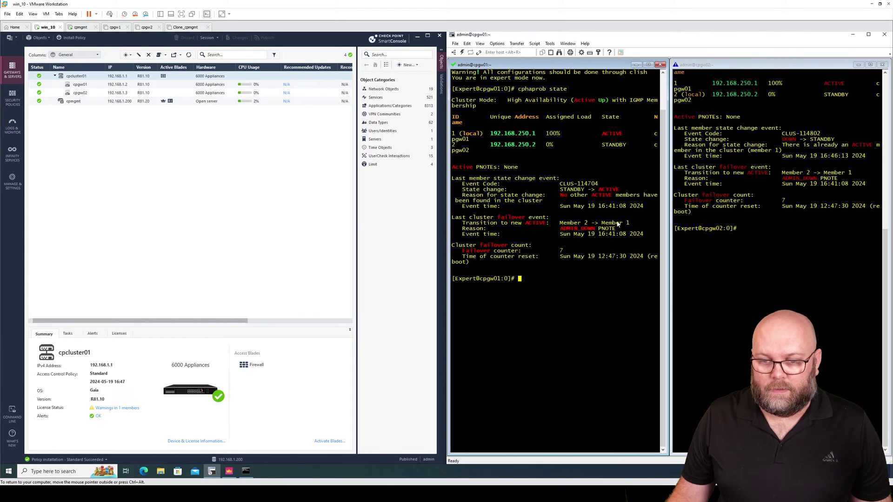
click(870, 64)
key(Up)
key(Home)
text(waa)
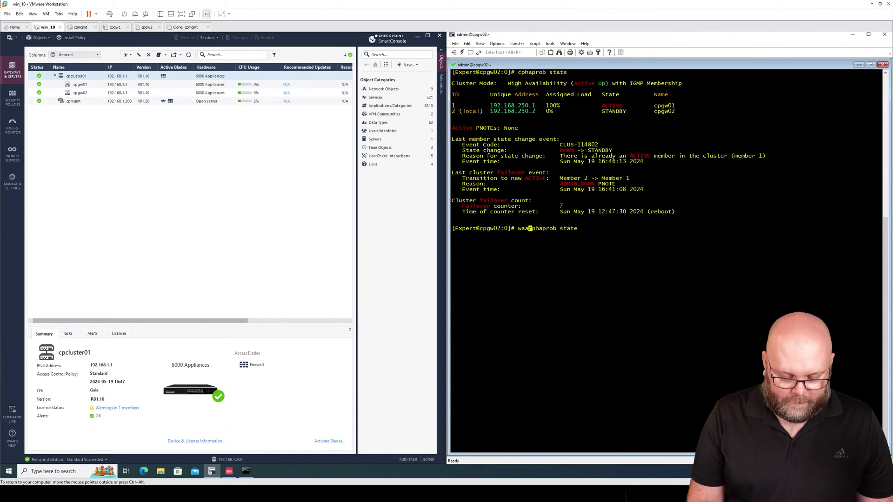
key(BackSpace)
text(t)
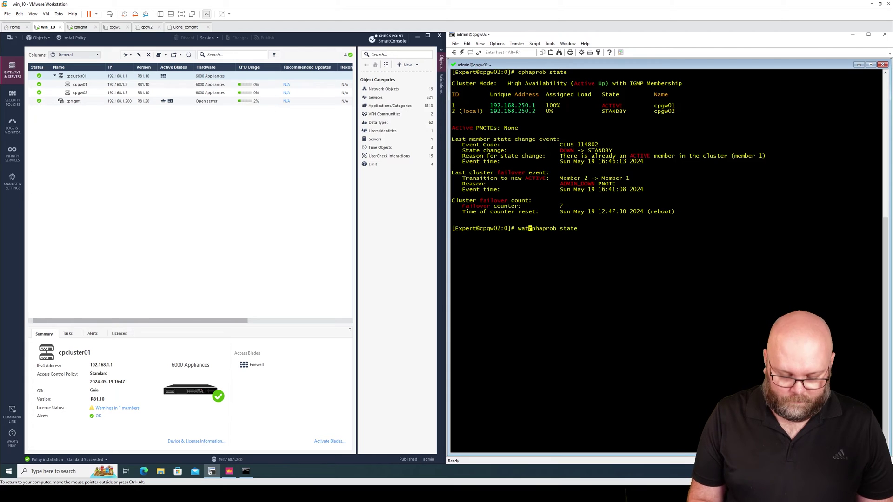
text(ch)
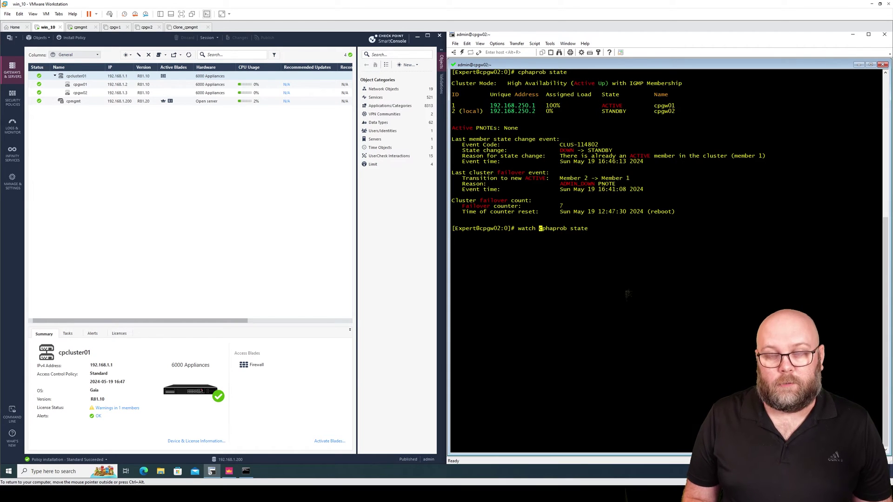
key(Return)
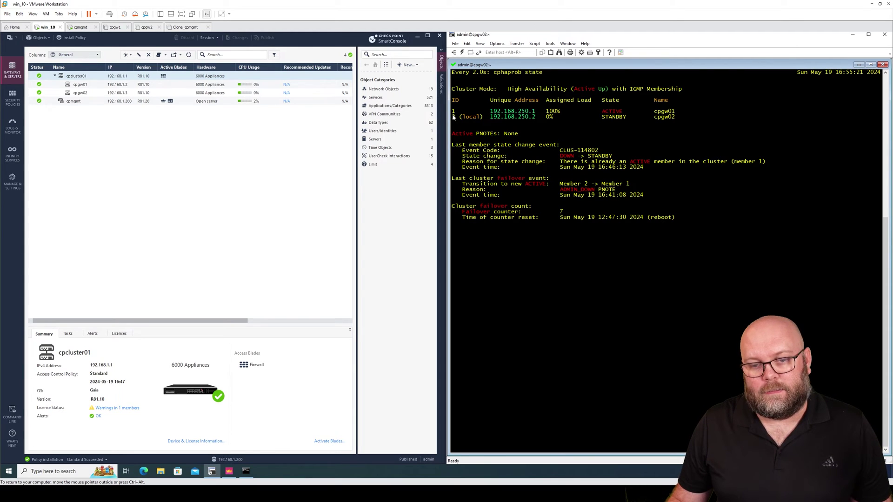
drag(454, 117, 677, 117)
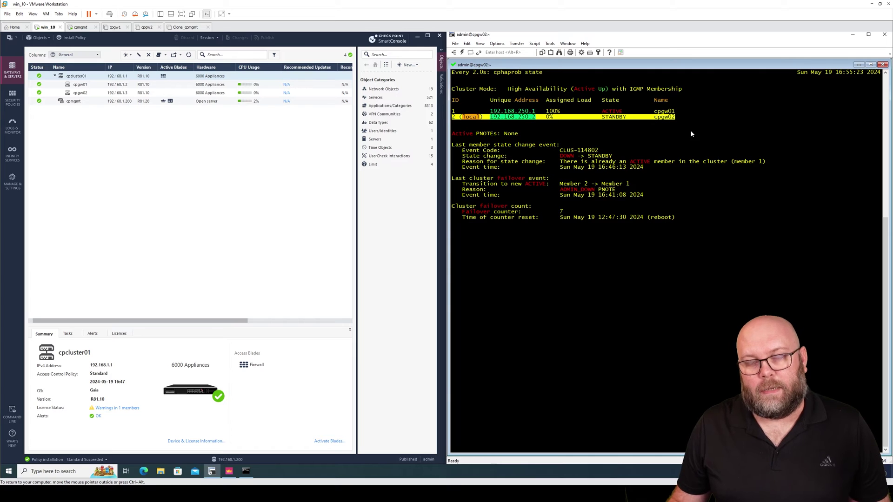
click(471, 119)
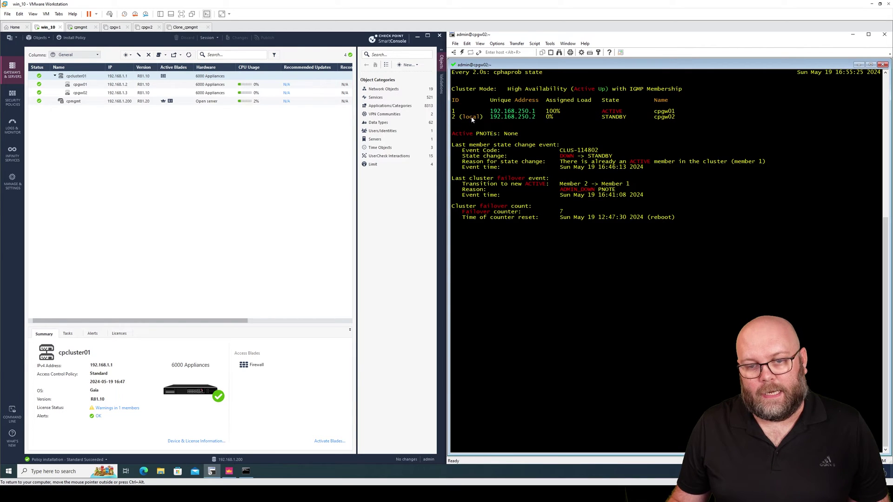
double_click(471, 117)
Start a continuous 'ping 8.8.8.8 -t' in a Command Prompt at the lower right
click(246, 471)
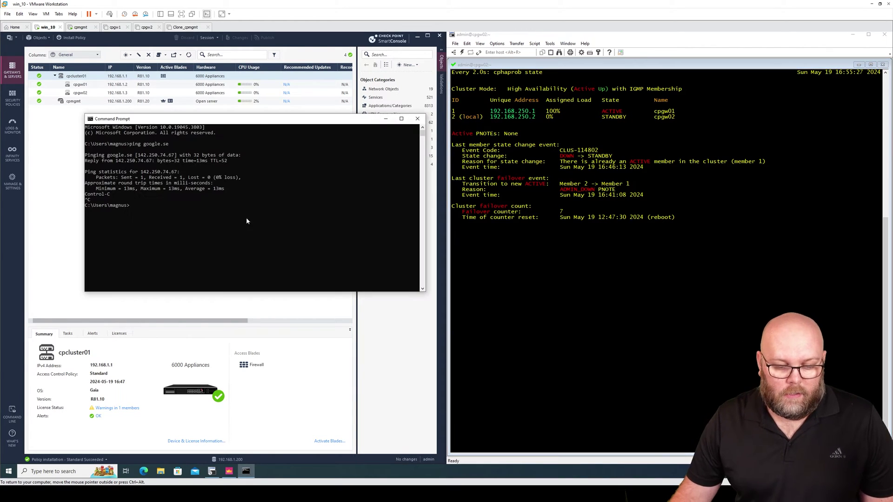
drag(258, 122, 649, 263)
text(p)
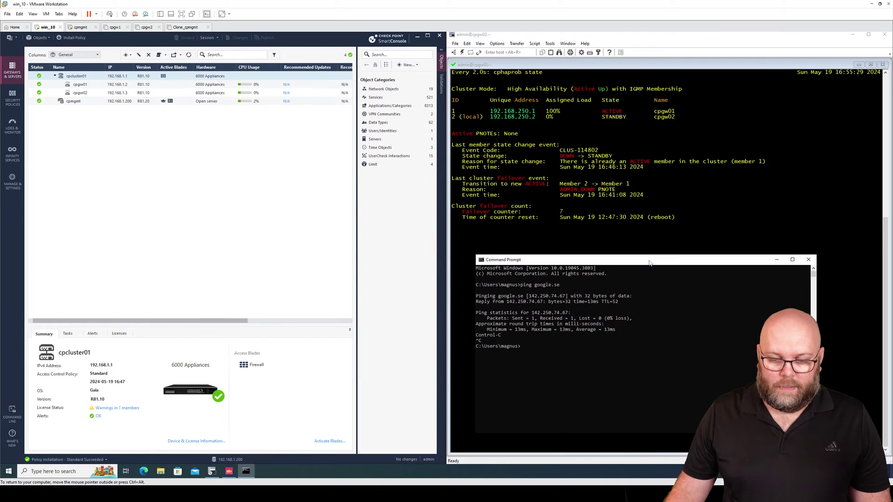
text(ing 8.)
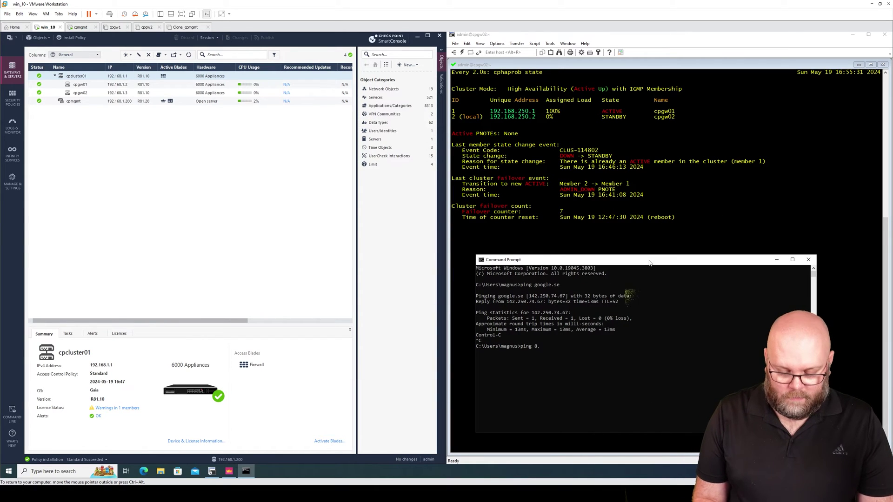
text(8.8.8 -t)
key(Return)
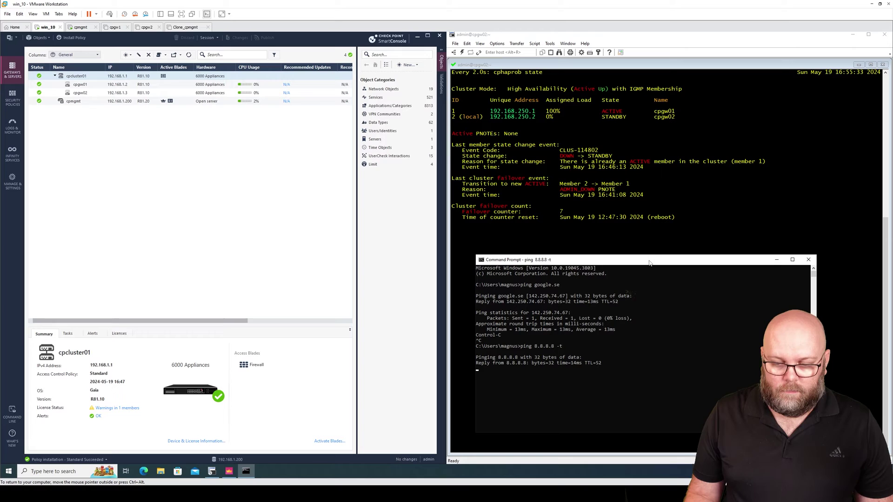
click(196, 160)
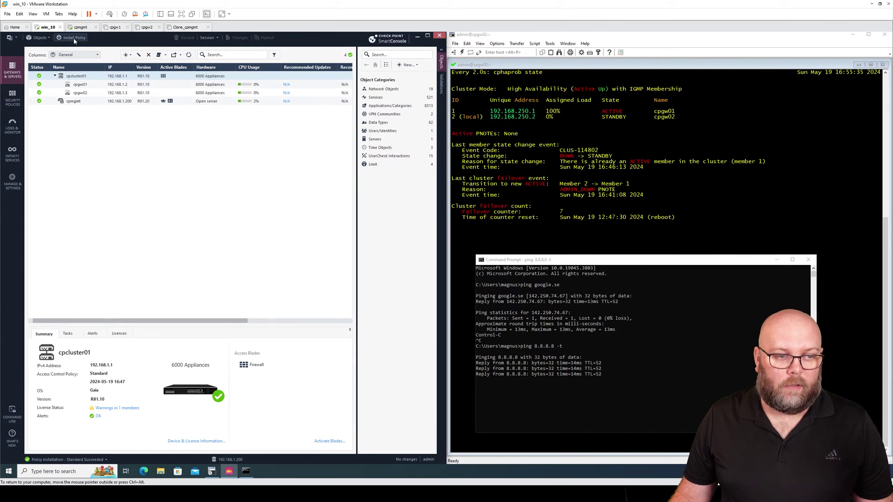
Install the Standard policy on cpcluster01 and check that the 8.8.8.8 pings keep replying
key(ctrl+shift+Return)
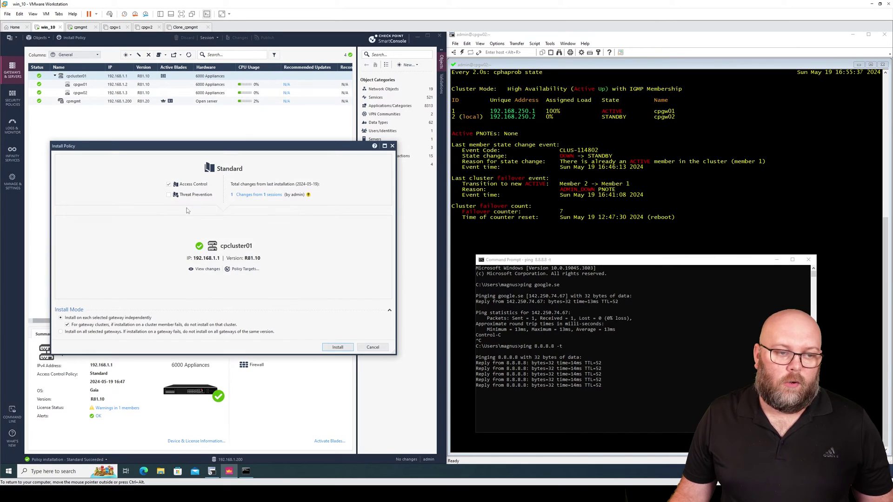
click(338, 348)
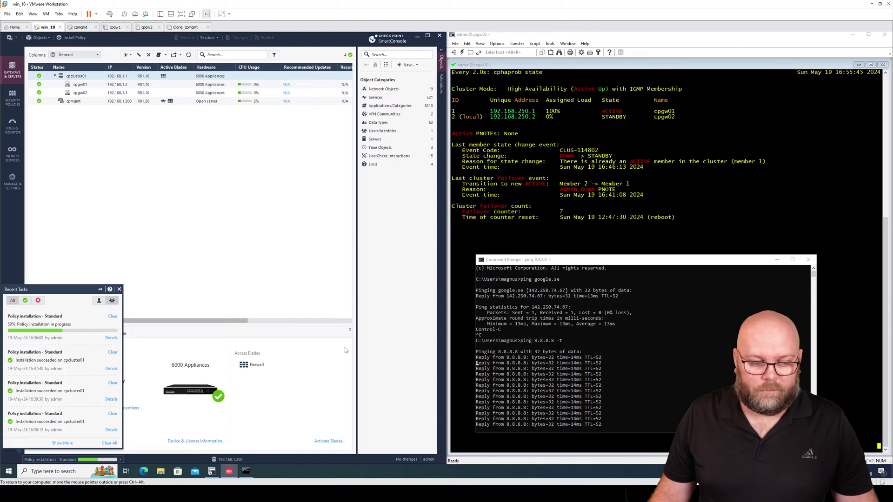
click(346, 350)
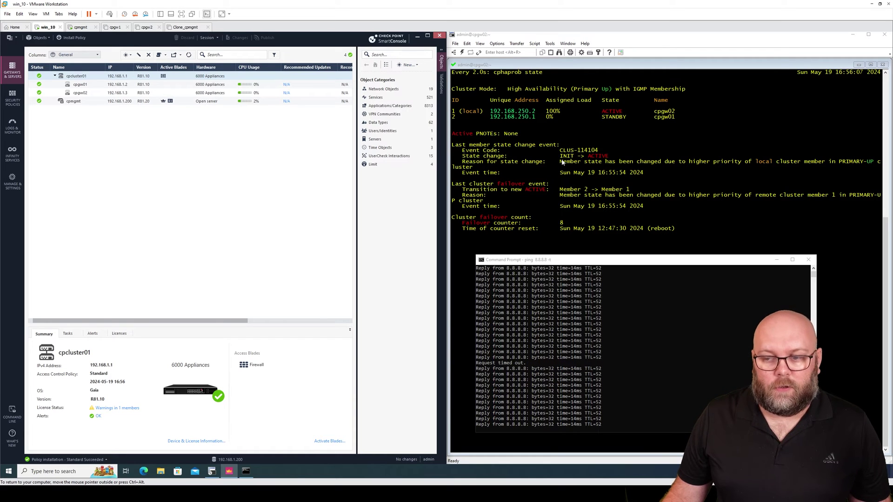
click(651, 344)
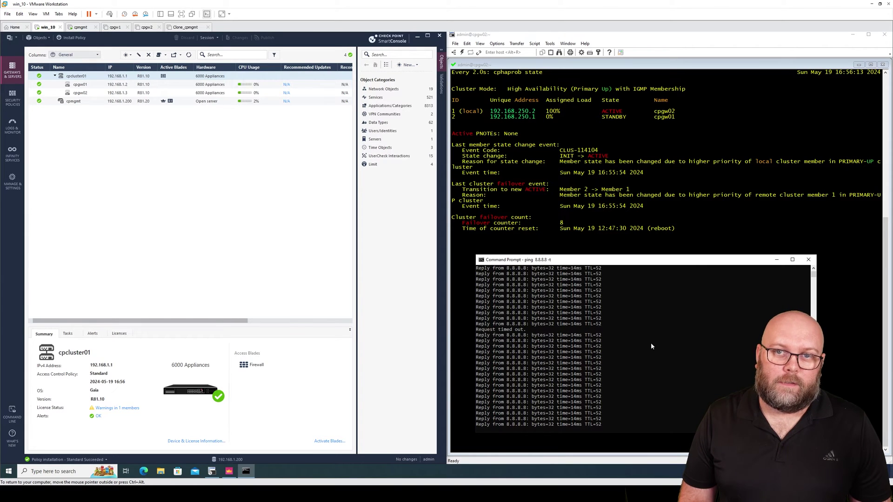
key(ctrl+alt)
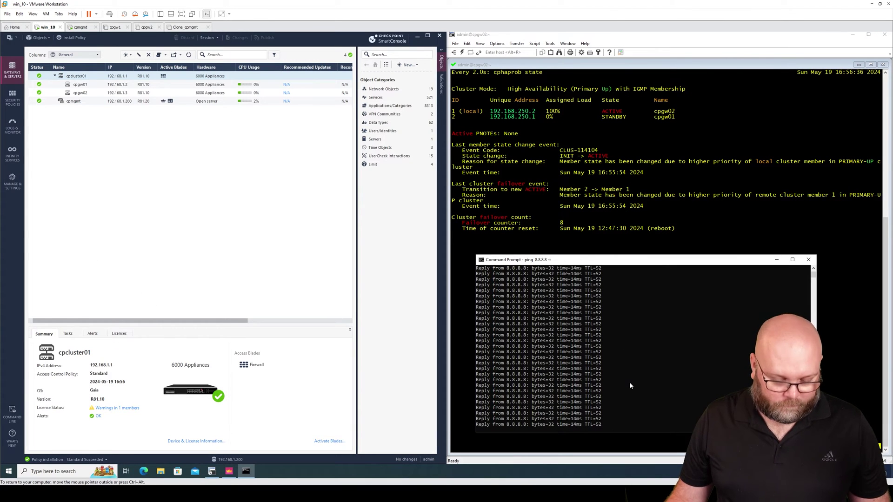
Set cpcluster01 recovery to 'Maintain current active Cluster Member' and raise cpgw01 above cpgw02
key(ctrl+c)
click(163, 156)
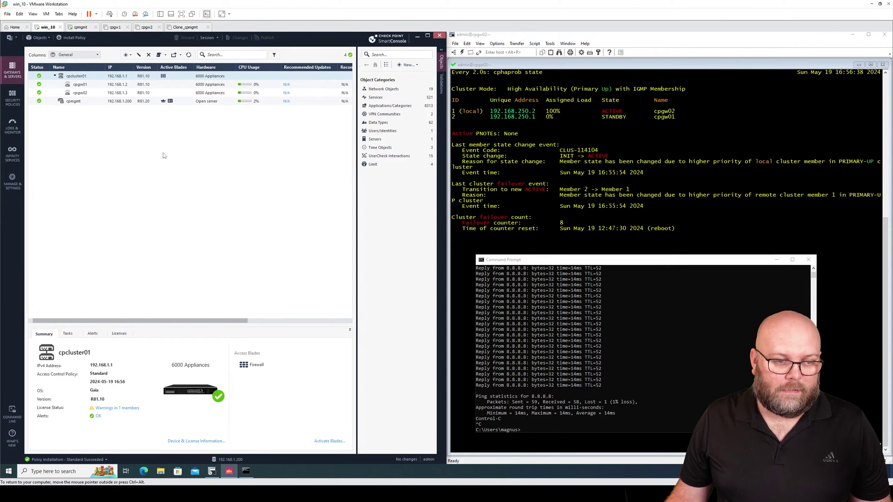
double_click(89, 78)
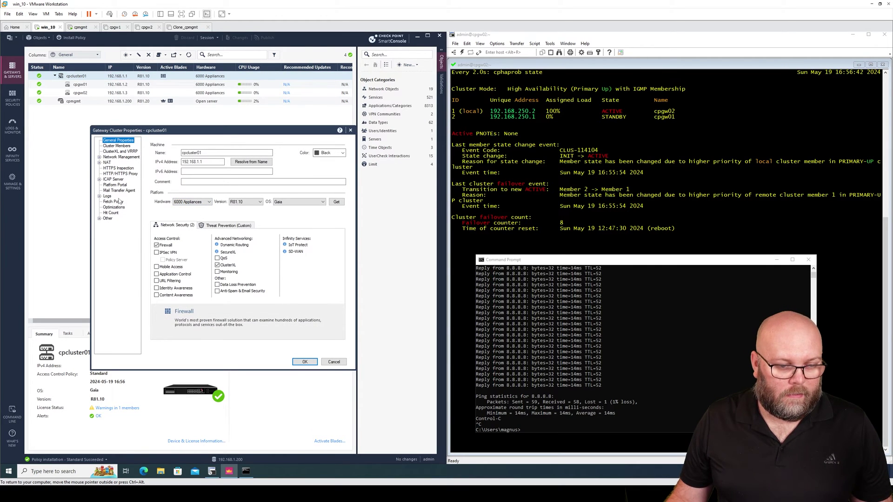
click(119, 152)
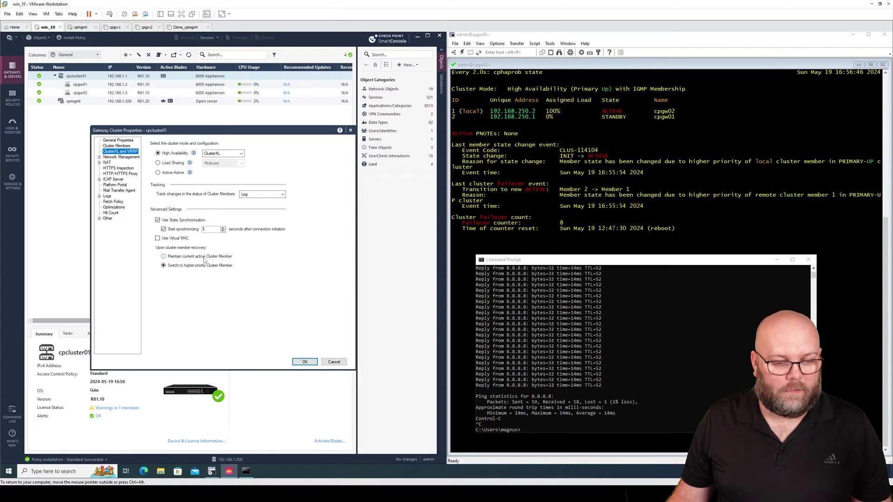
click(204, 259)
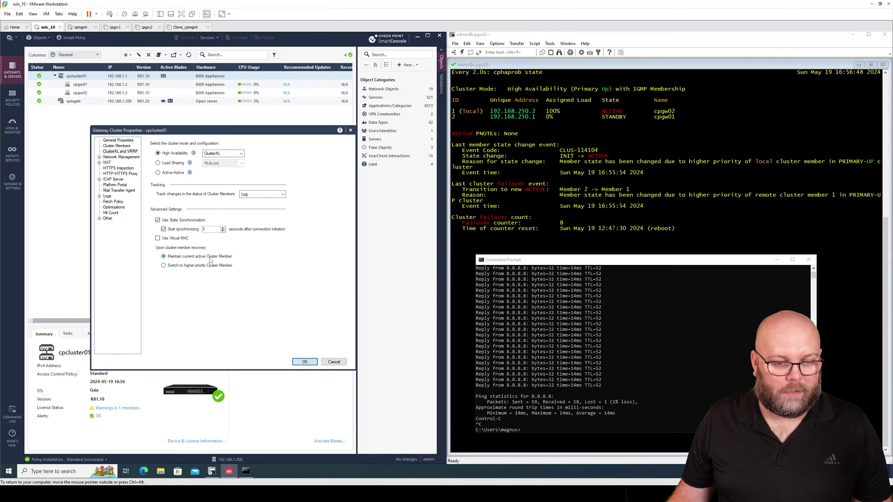
click(120, 146)
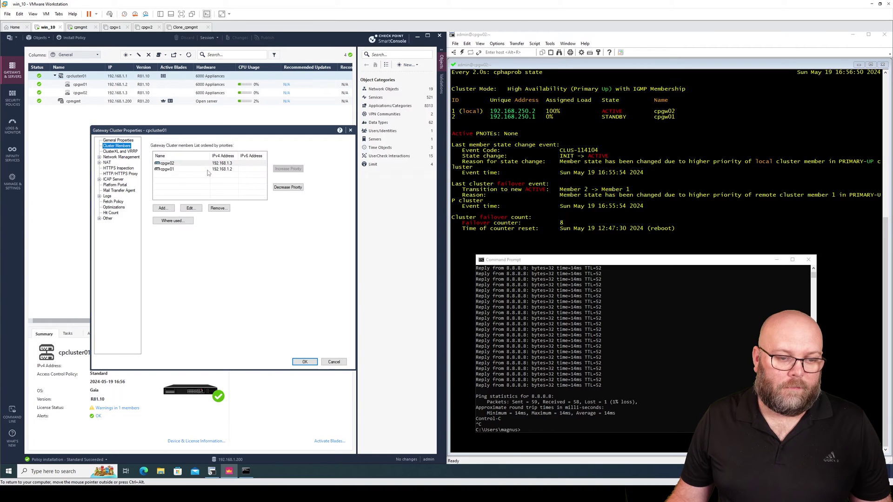
click(210, 169)
click(287, 169)
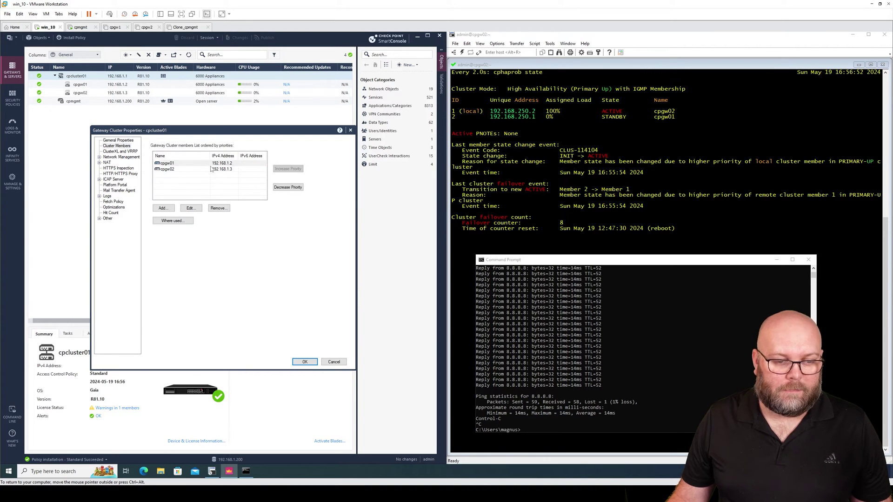
click(203, 169)
click(195, 164)
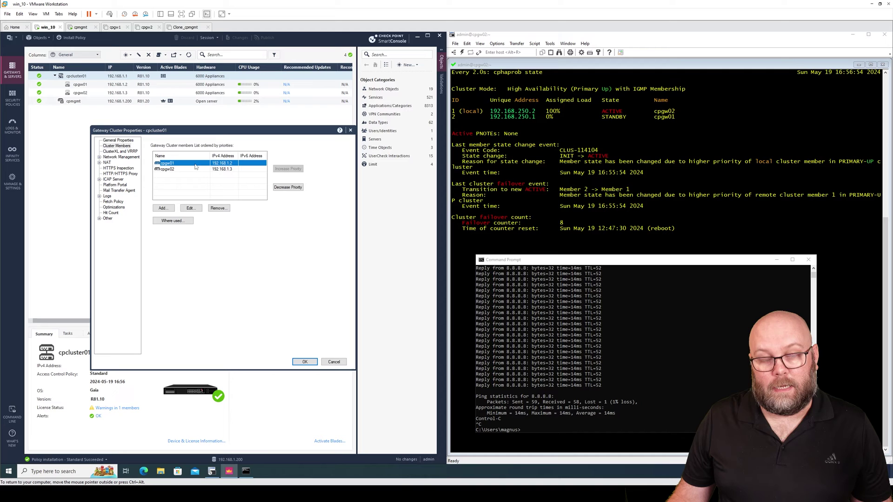
click(304, 363)
Restart the continuous ping to 8.8.8.8 and reopen cpcluster01 to verify the recovery setting
click(628, 388)
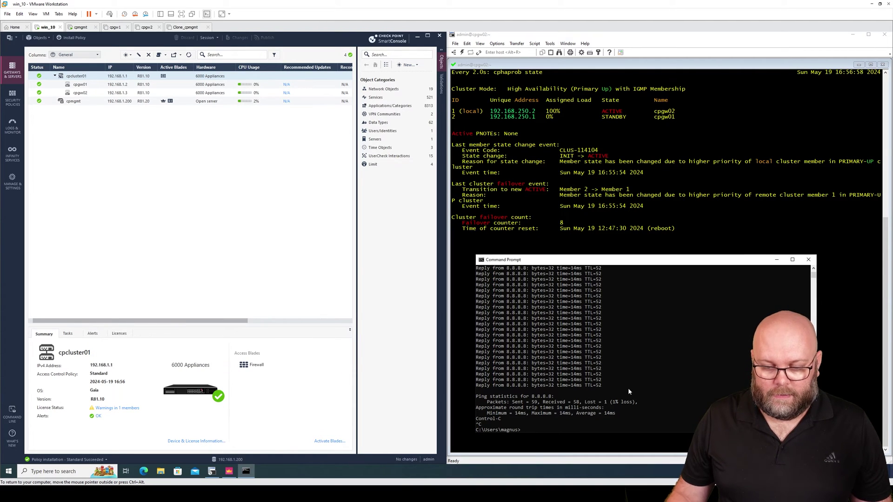
key(Up)
key(Return)
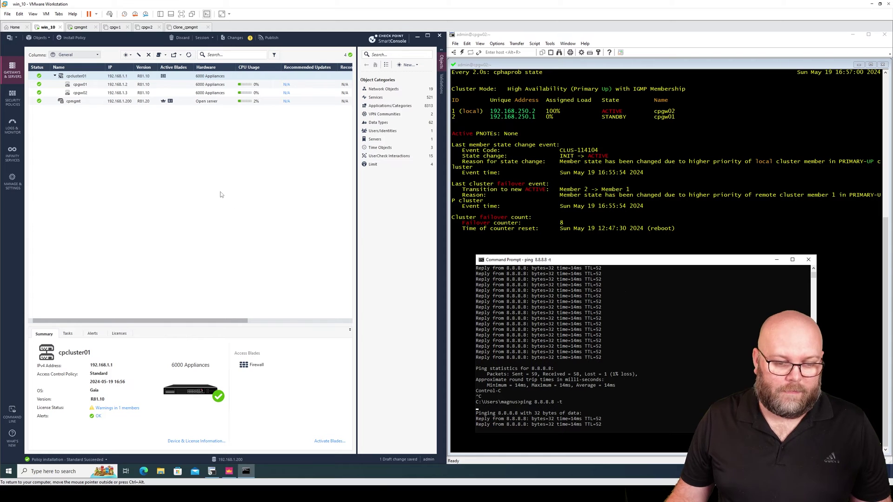
click(302, 154)
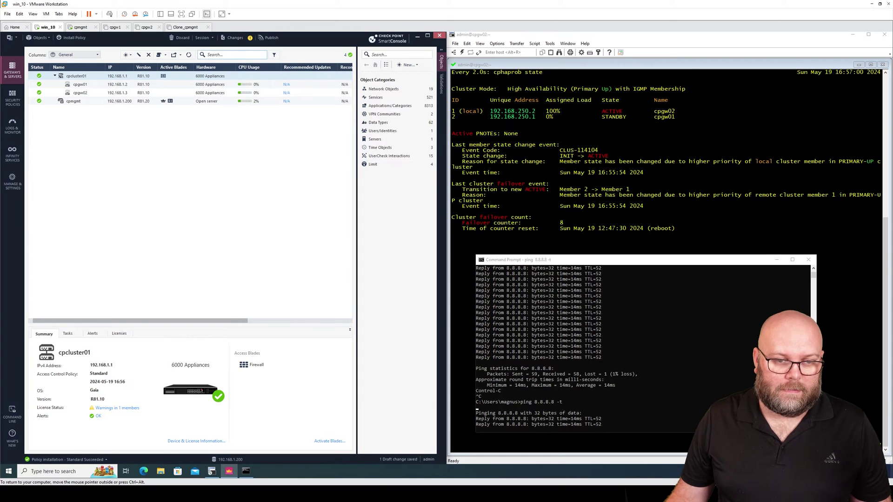
double_click(82, 76)
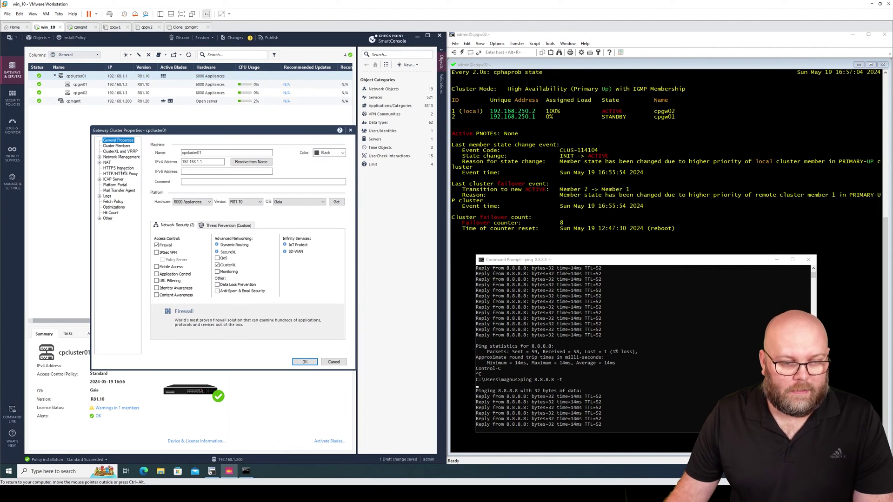
click(120, 151)
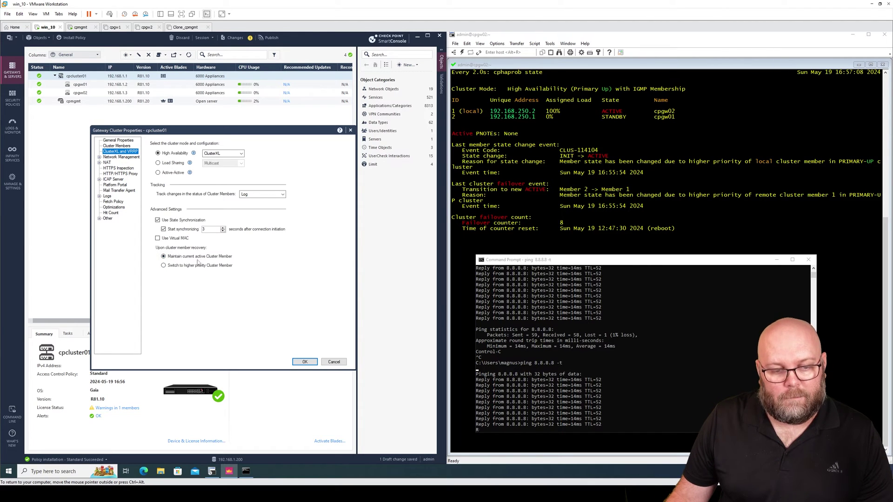
click(304, 363)
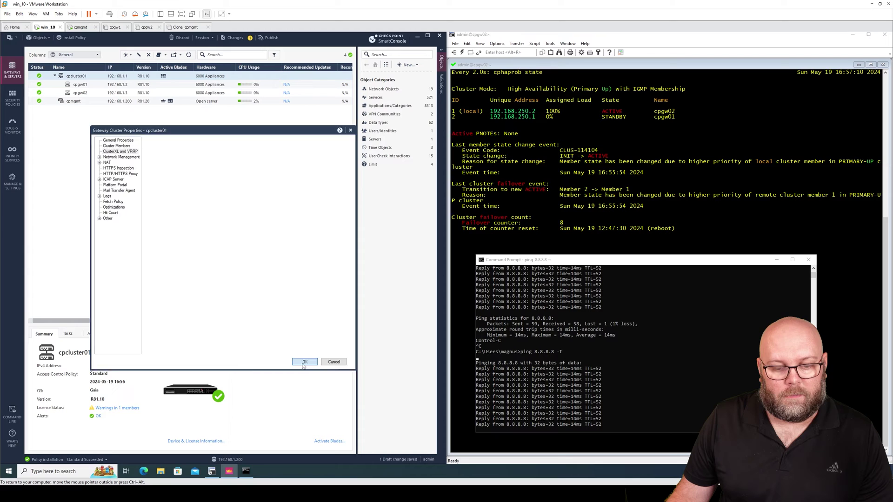
Publish the session, install the Standard policy on cpcluster01, and dismiss Recent Tasks
click(270, 40)
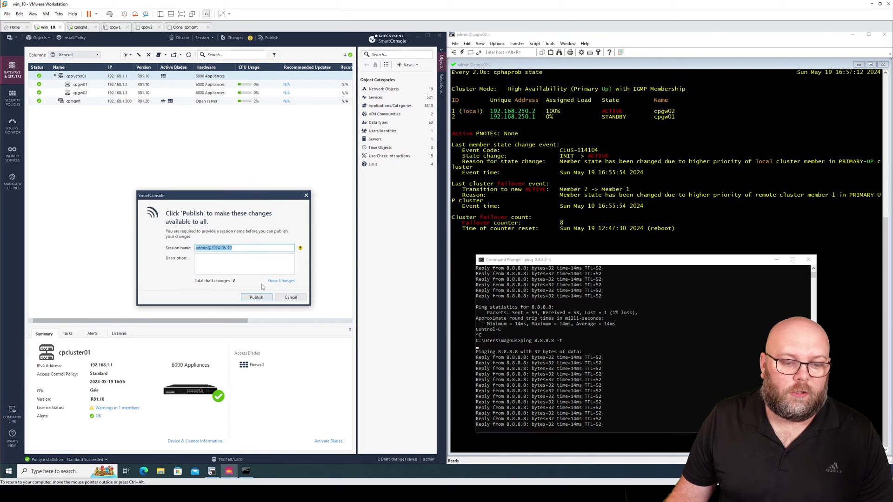
click(258, 300)
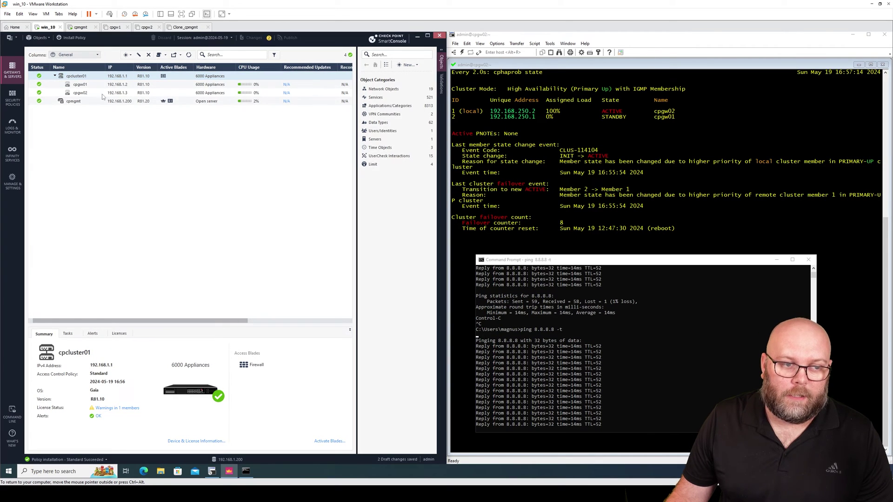
click(73, 39)
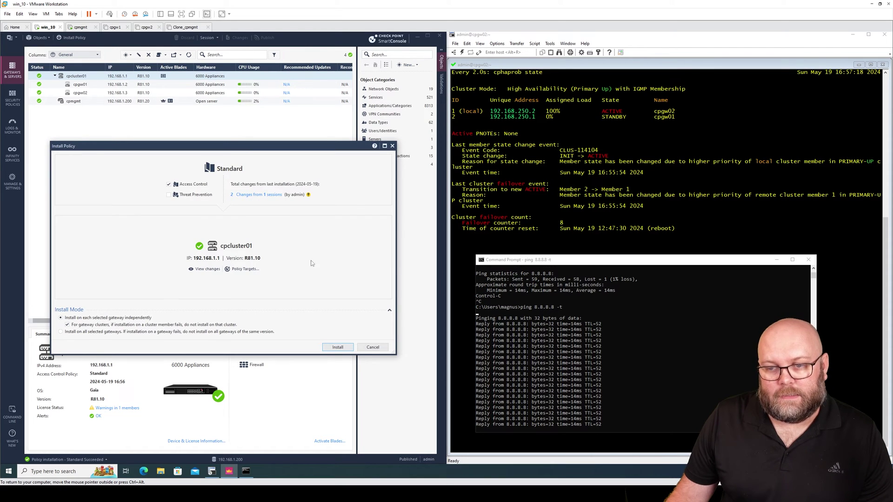
click(338, 347)
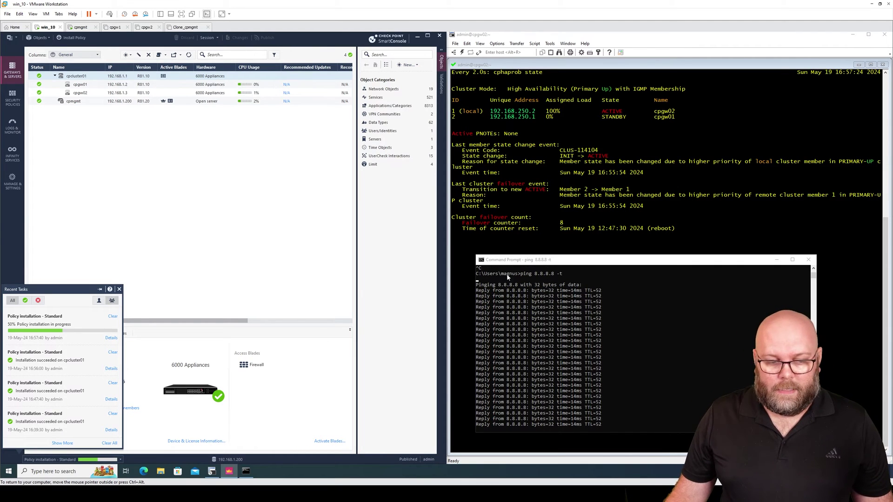
click(69, 331)
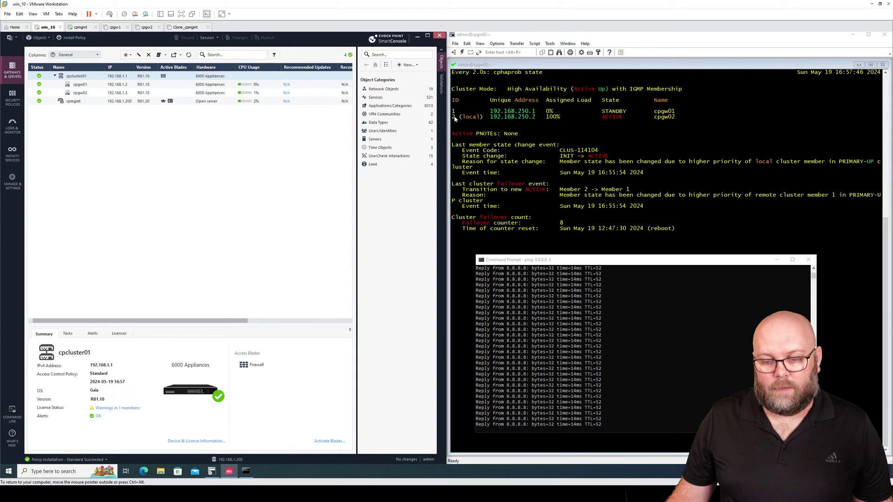
double_click(90, 76)
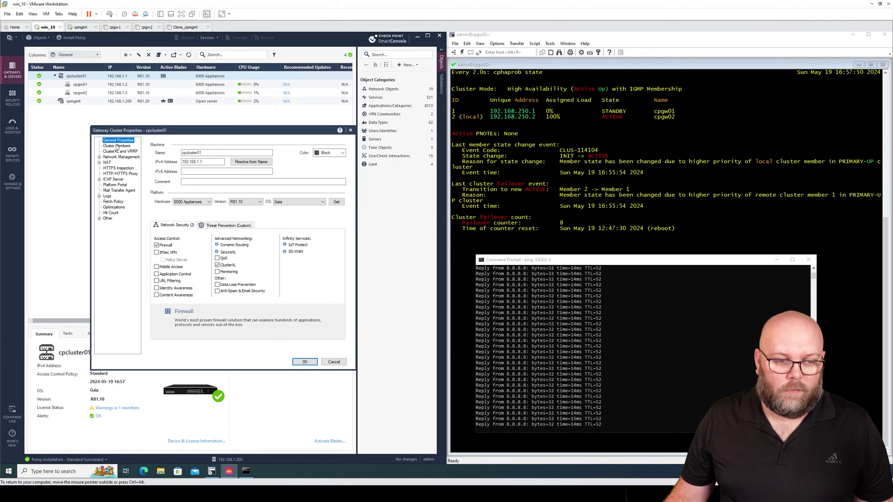
click(118, 147)
click(184, 164)
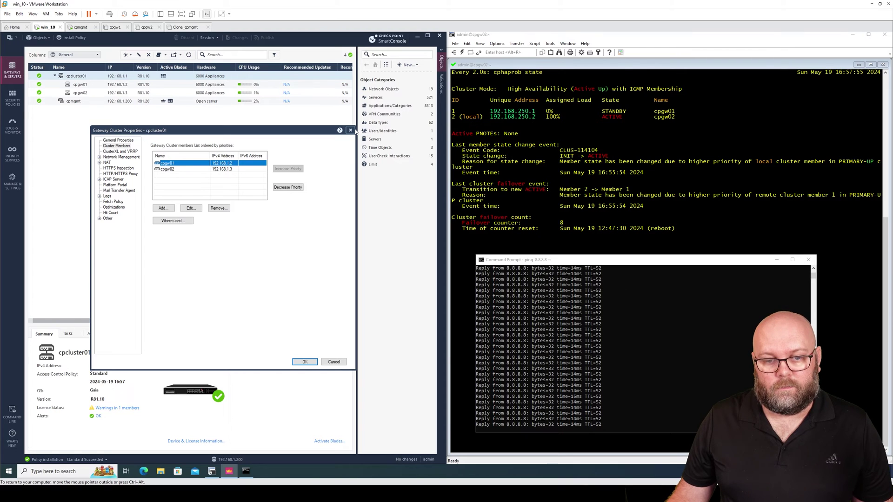
click(120, 151)
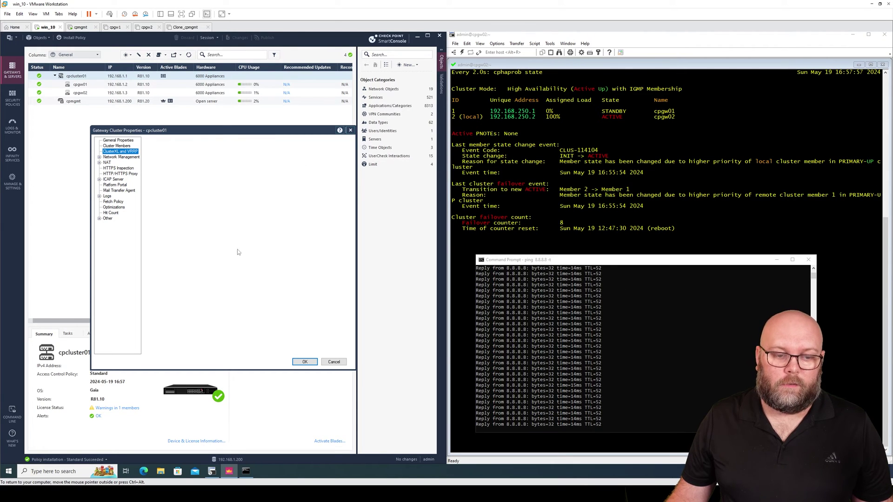
click(351, 131)
click(624, 345)
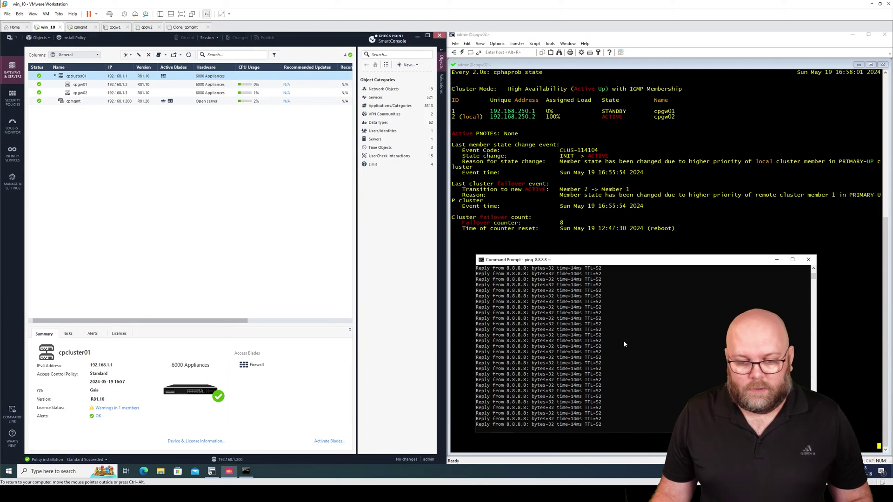
key(ctrl+c)
key(Up)
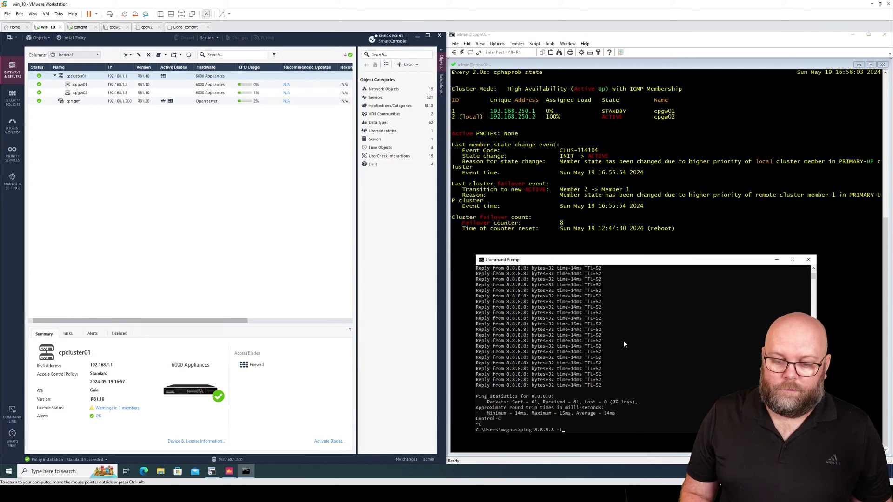
key(Return)
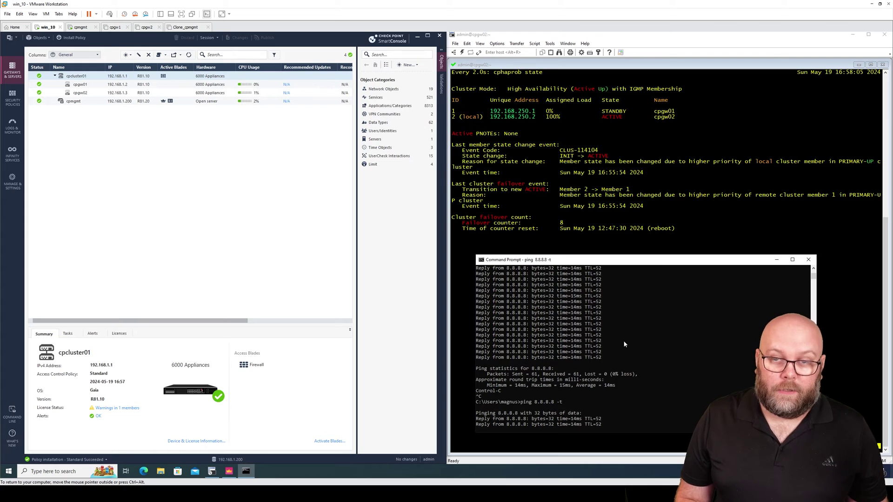
Maximize the SecureCRT terminal and connect to the saved cp_gw1 session
click(736, 227)
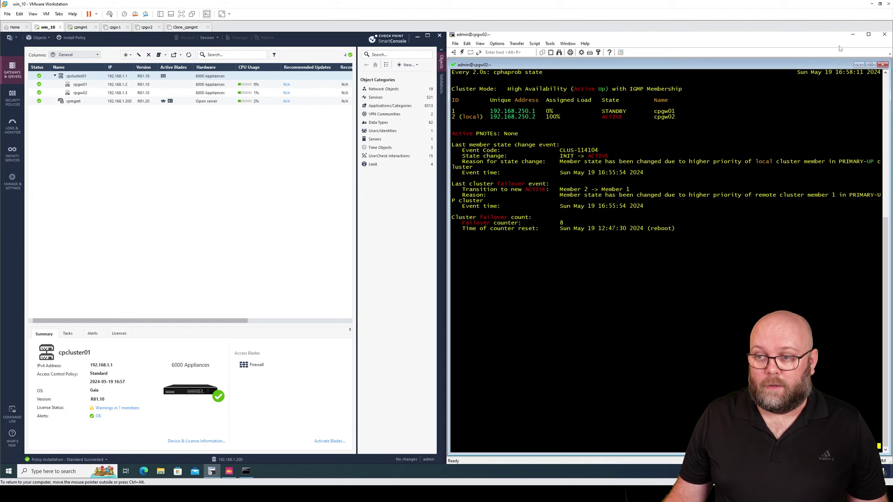
click(868, 34)
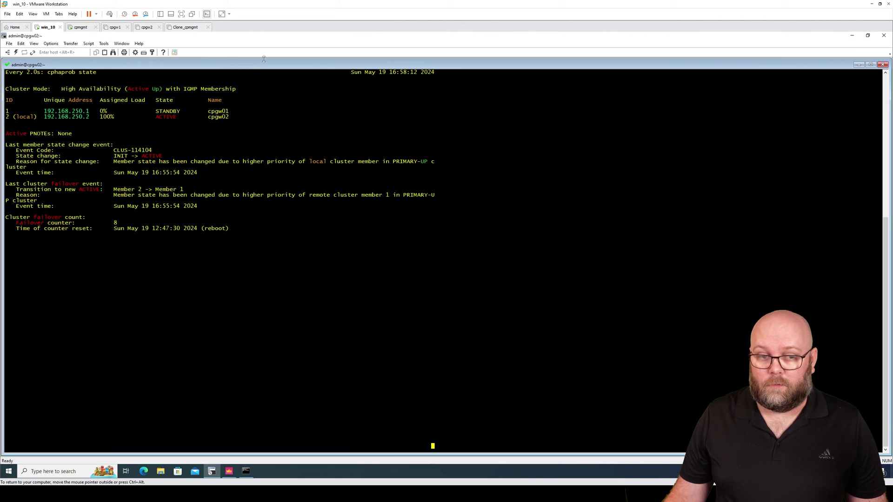
click(15, 52)
double_click(28, 109)
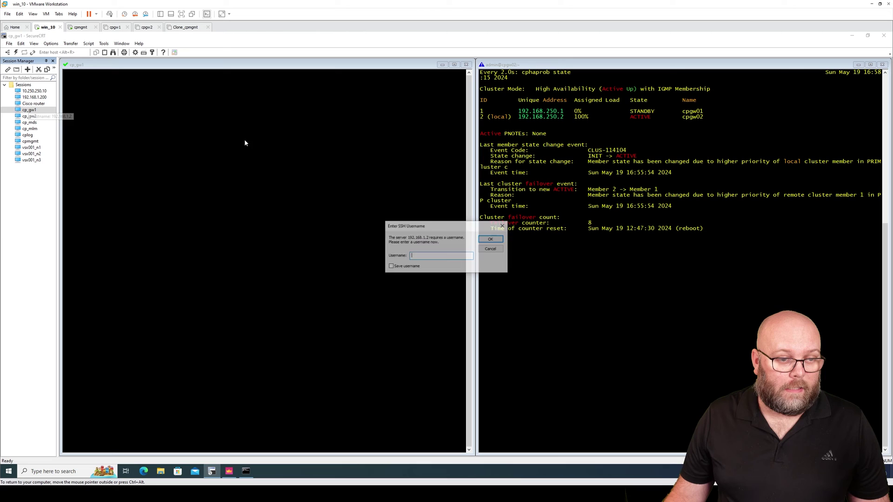
Log in as admin with the account password, then enter expert mode with the expert password
text(admin)
key(Return)
text(*******)
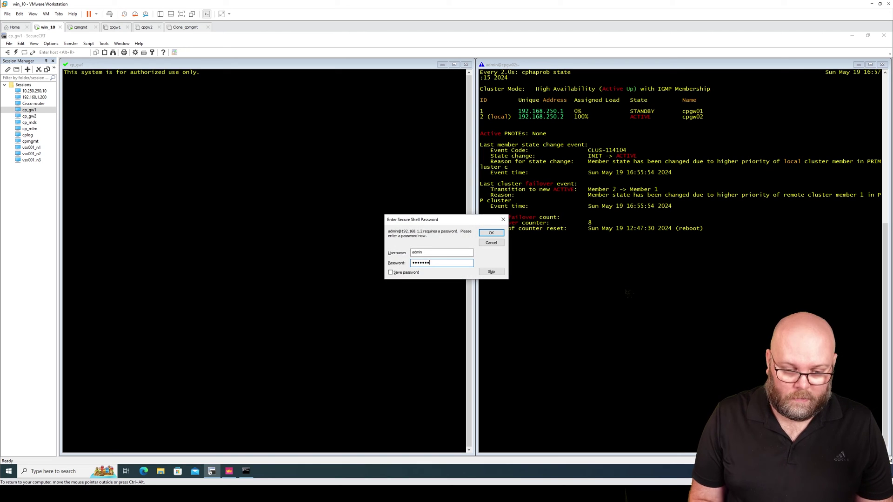
key(Return)
text(expert)
key(Return)
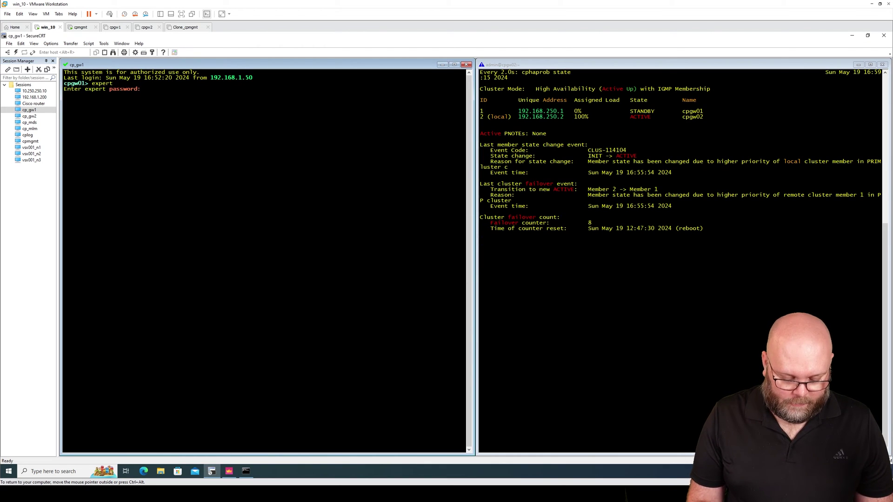
key(Return)
key(Return)
key(Return)
key(Return)
key(Return)
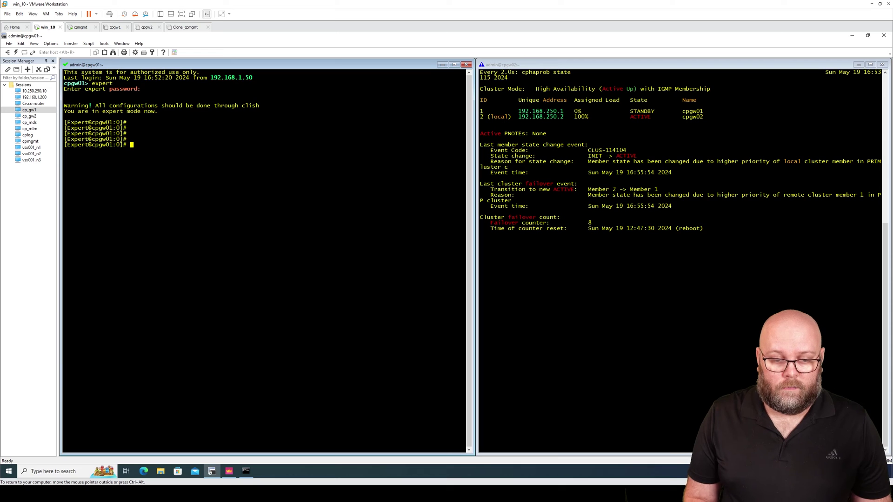
Stop the continuous 8.8.8.8 ping and run a short ping to google.se
click(229, 472)
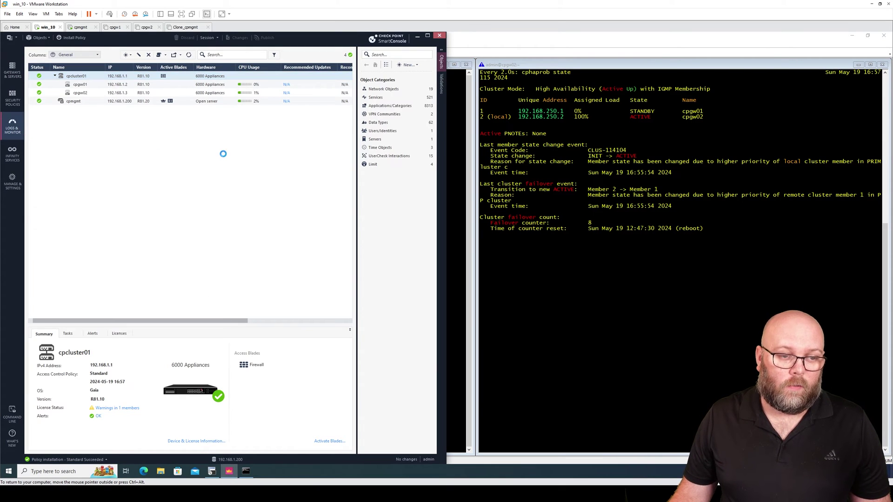
click(246, 472)
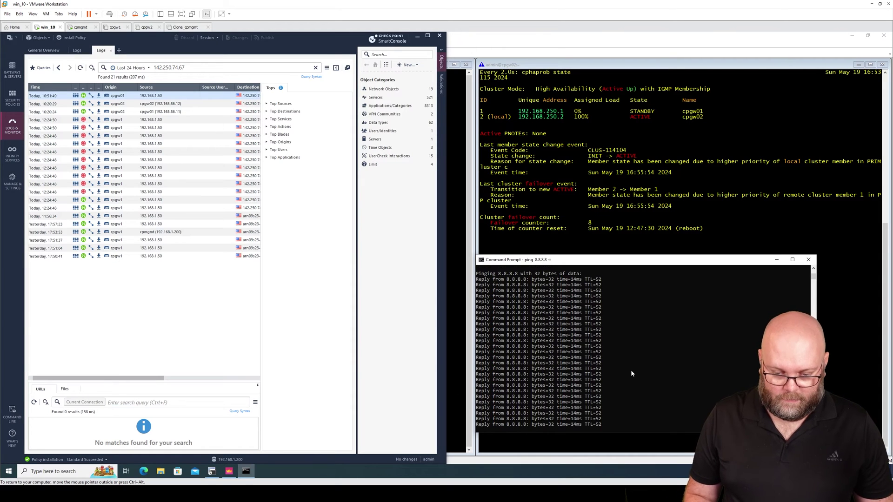
key(ctrl+c)
key(Return)
text(ping goog)
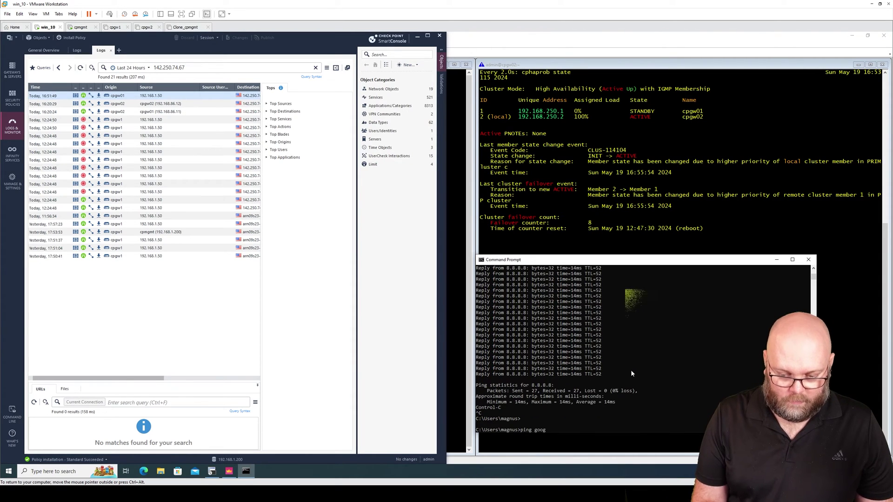
text(le.se)
key(Return)
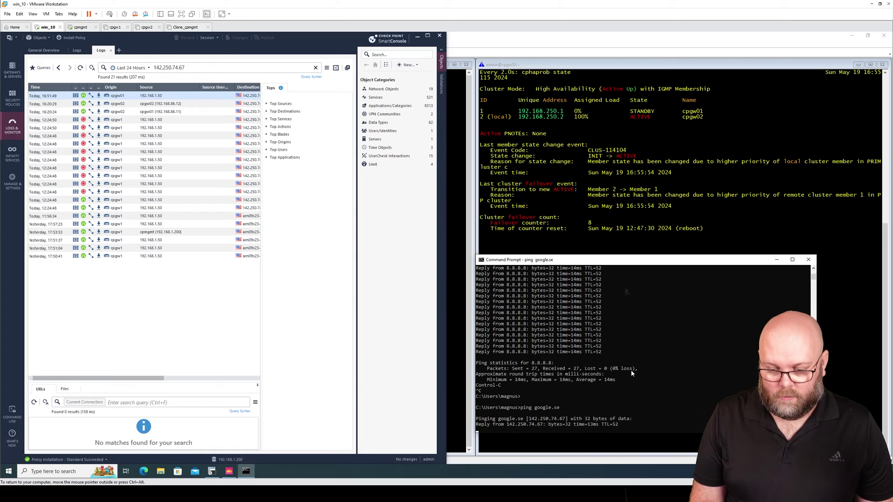
key(ctrl+c)
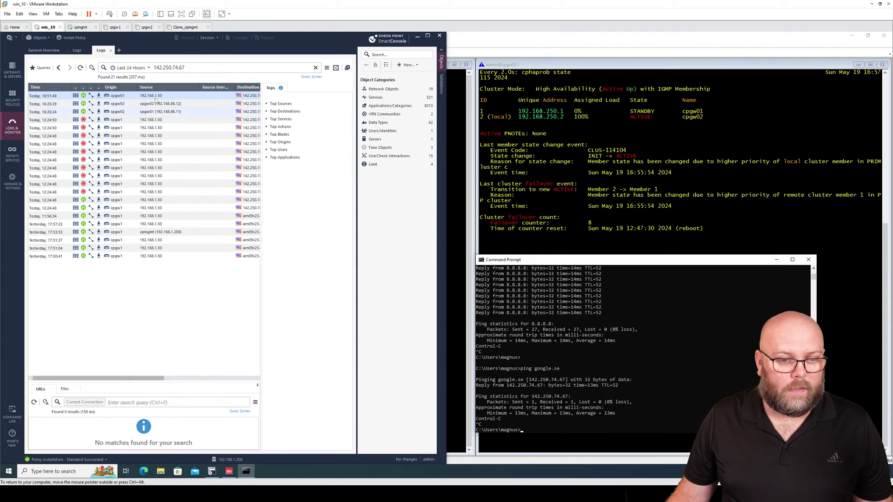
Refresh the logs with auto-refresh on and view the newest 16:58:35 cpgw02 entry
click(80, 67)
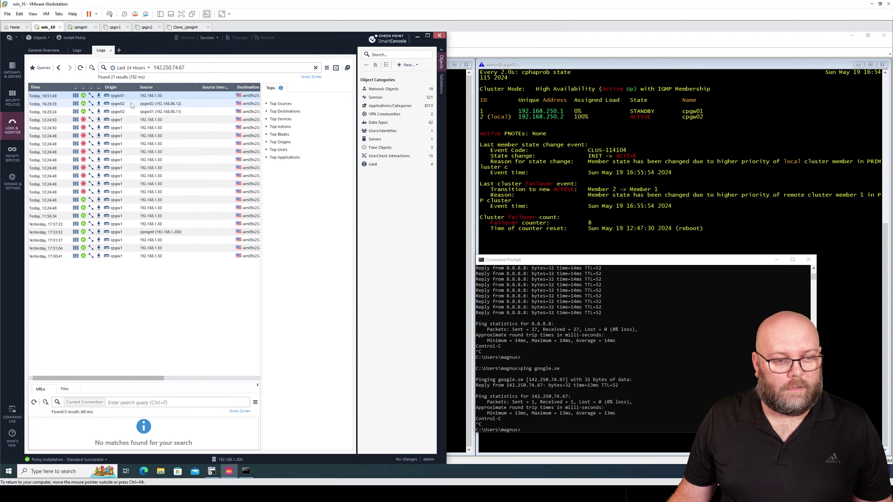
click(132, 106)
click(93, 68)
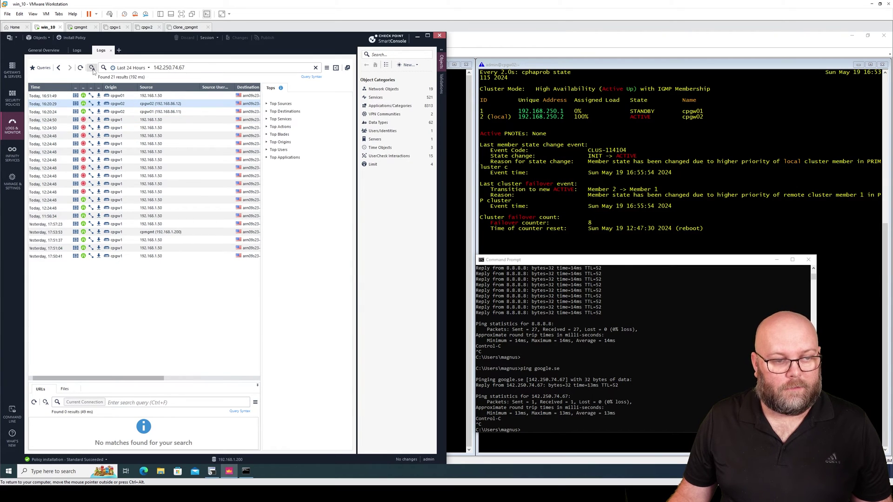
click(135, 96)
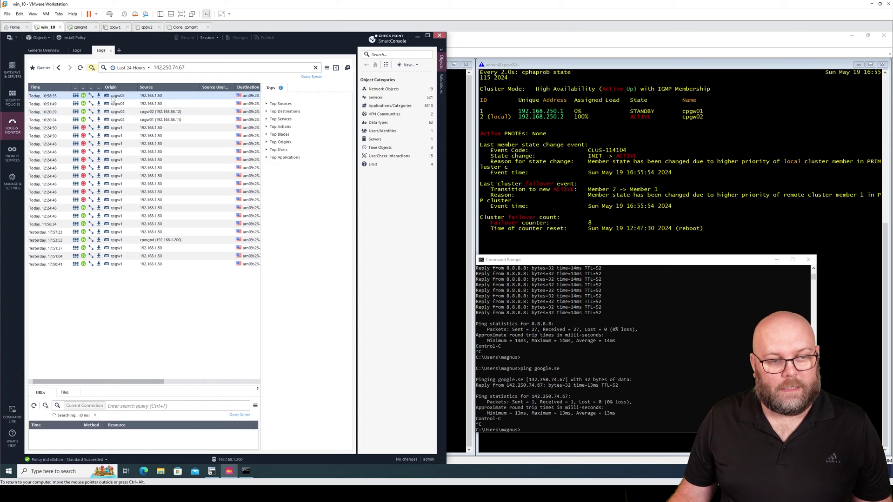
double_click(144, 96)
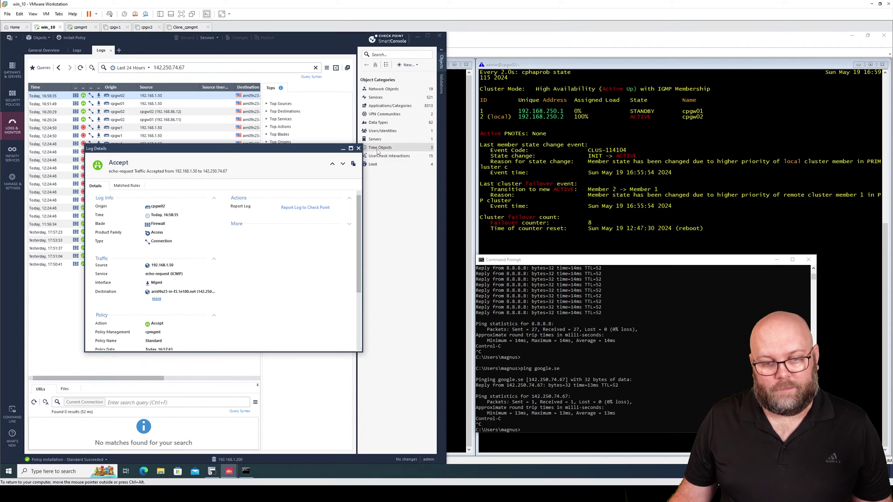
click(359, 149)
Run 'watch cphaprob state' in the cpgw01 session
click(649, 118)
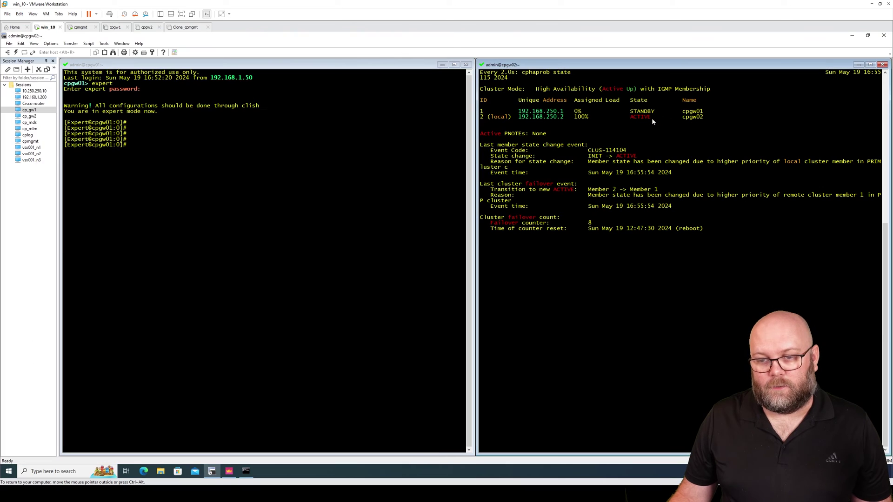
click(210, 199)
text(watch p)
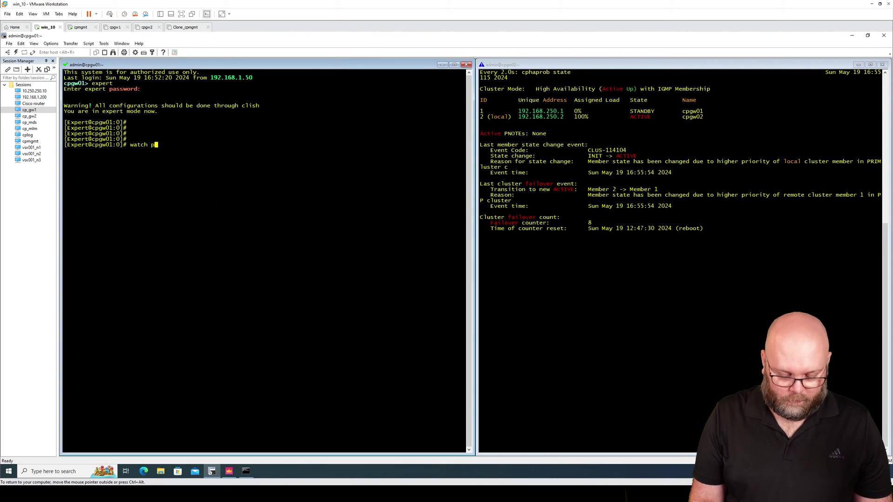
key(BackSpace)
text(cphap)
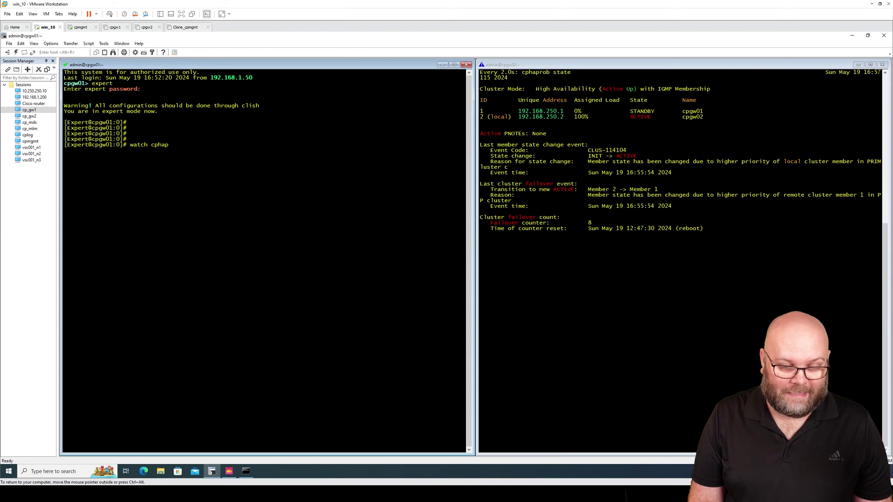
text(rob state)
key(Return)
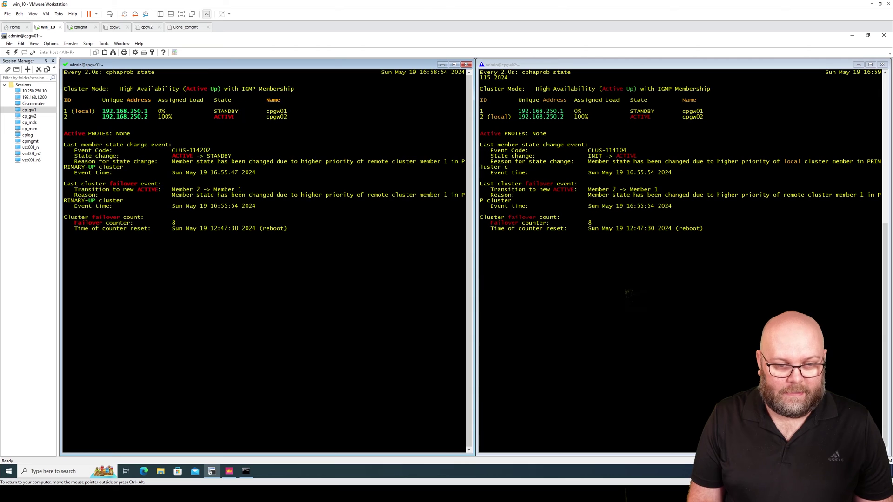
Stop cpgw02's cluster state watch and enter 'clusterXL_admin down' at its prompt
click(644, 252)
key(ctrl+c)
key(ctrl+c)
key(ctrl+c)
key(ctrl+c)
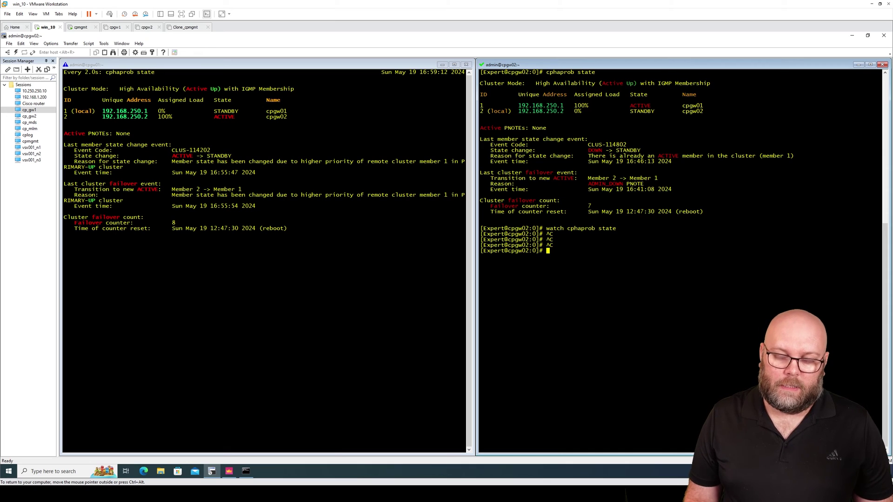
text(clust)
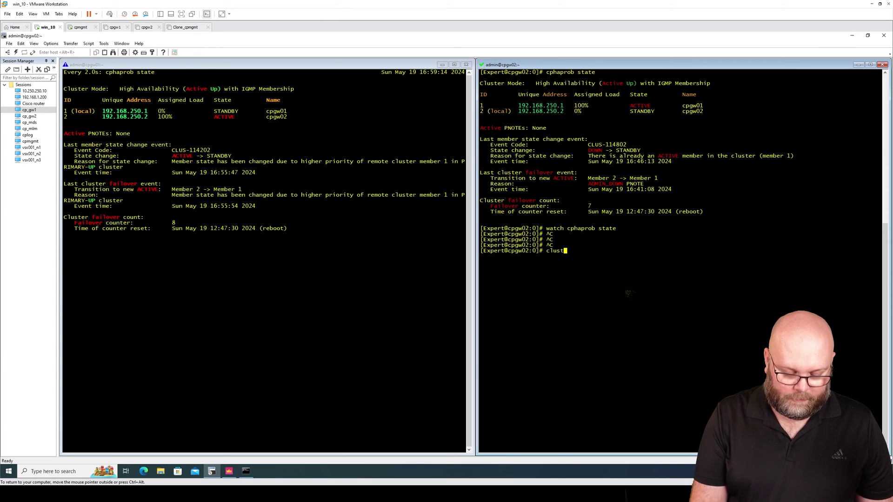
text(erXL)
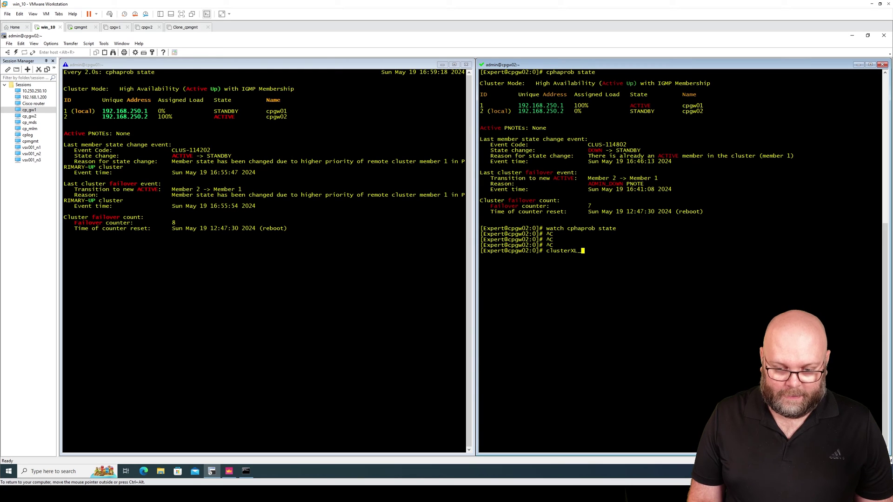
text(_admin dow)
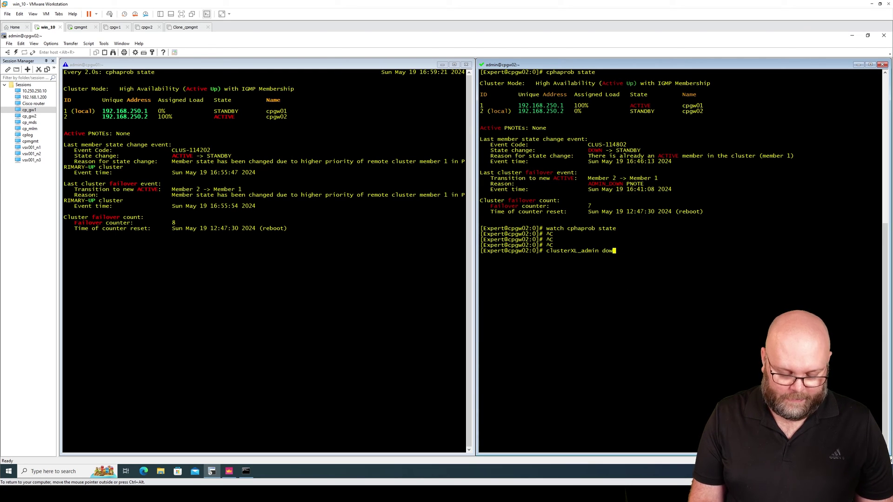
text(n)
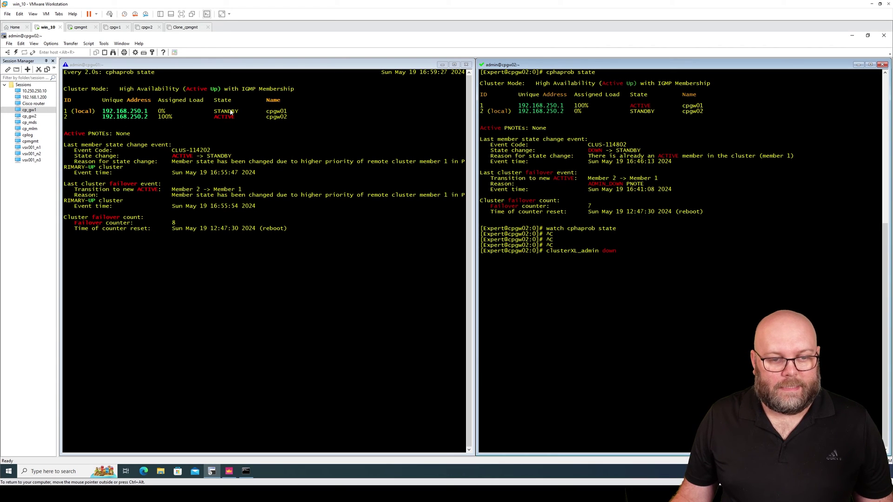
Start a continuous 'ping 8.8.8.8 -t' in Command Prompt beside the terminals
click(246, 471)
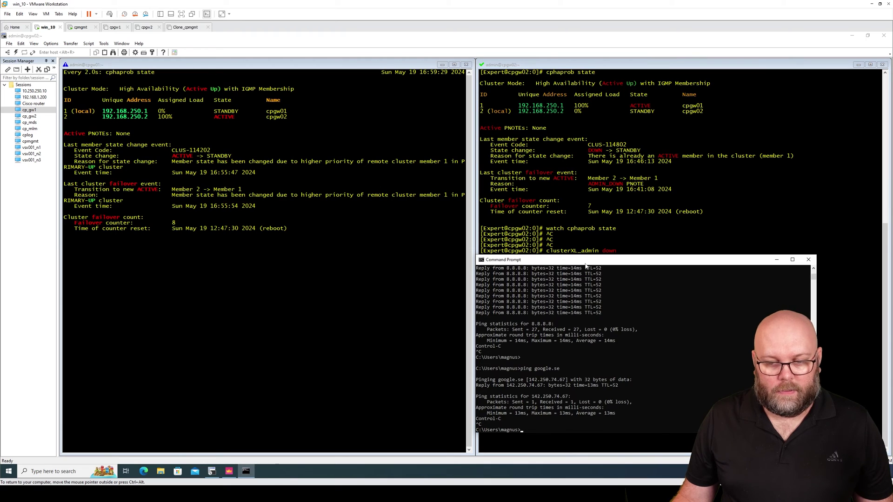
drag(589, 262, 234, 276)
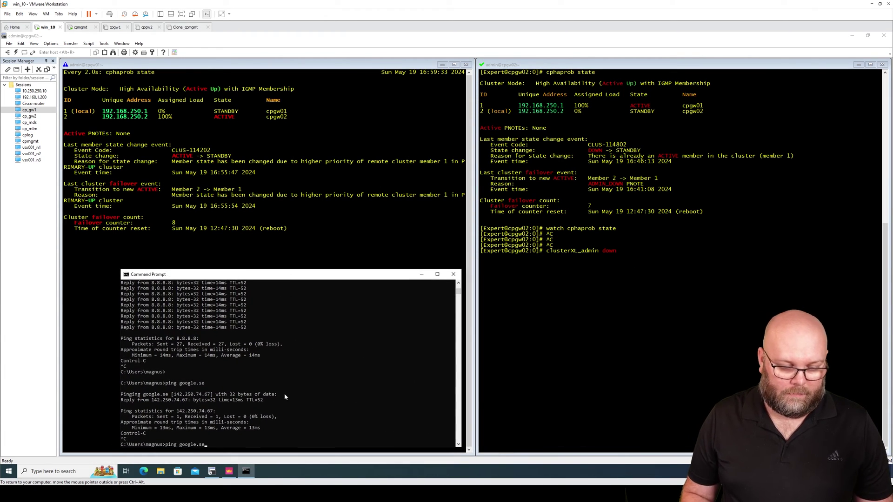
text(ping 8.8.8.8 -t)
key(Return)
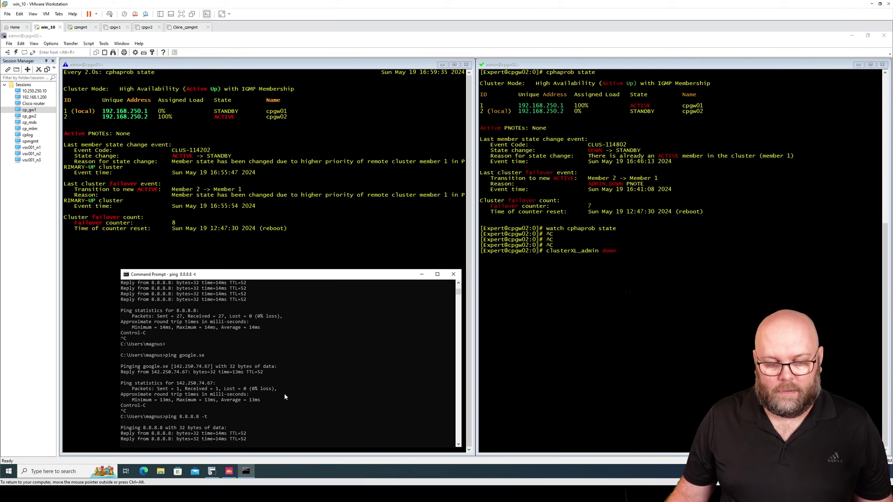
Execute clusterXL_admin down on cpgw02 while keeping the ping window visible over the terminals
click(640, 300)
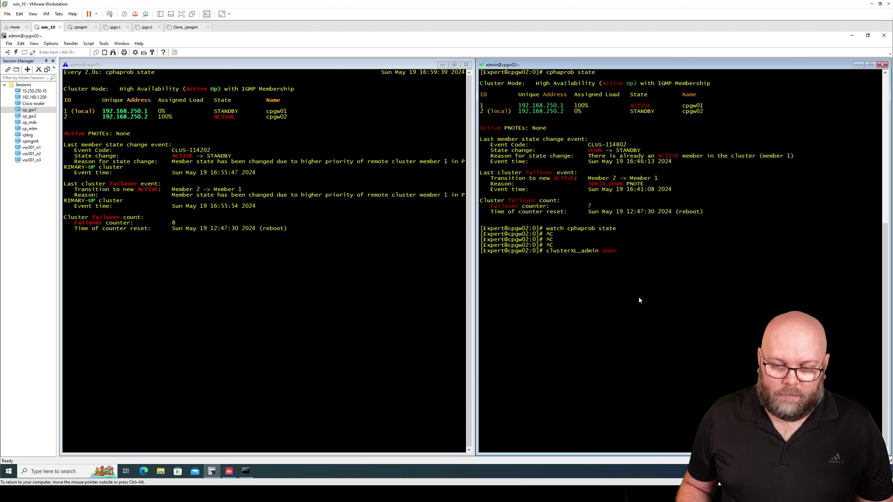
key(Return)
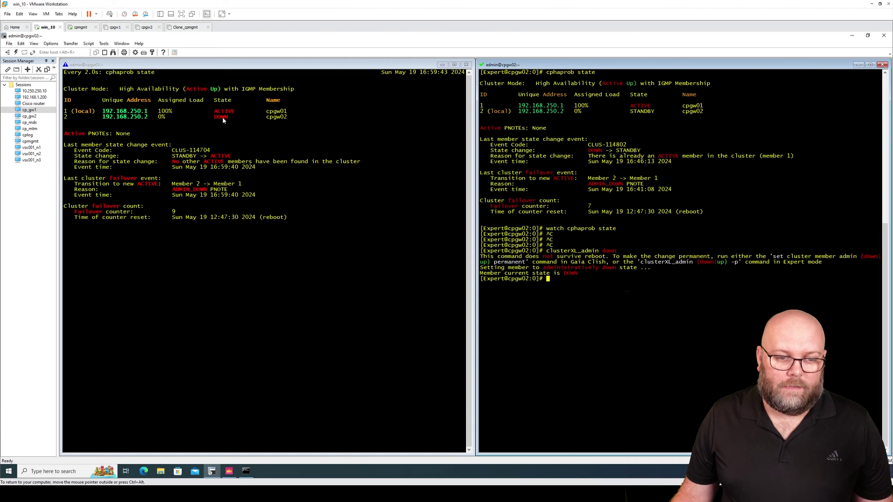
click(247, 472)
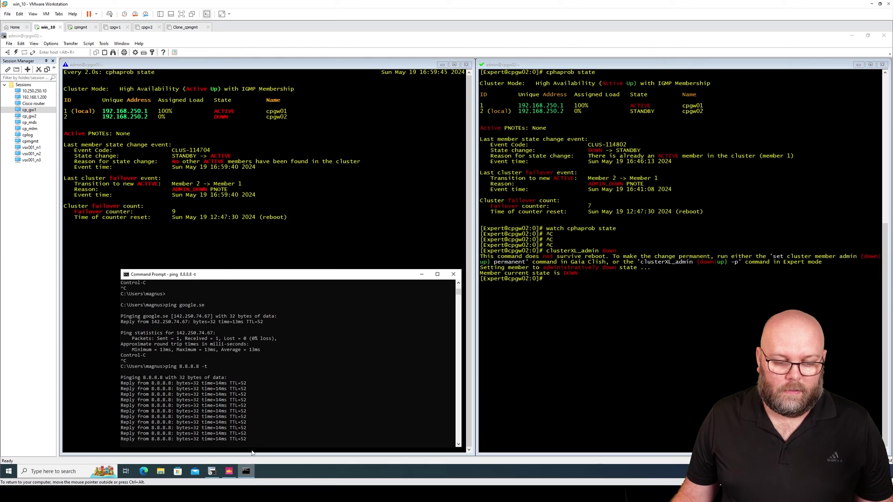
drag(299, 274, 466, 187)
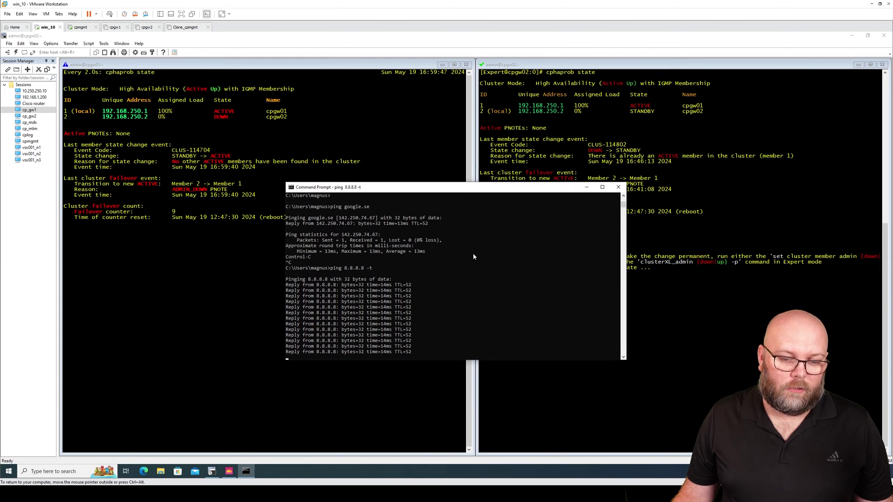
Set up 'watch cphaprob state' on cpgw02 and highlight its DOWN state and ADMIN_DOWN pnote
click(587, 187)
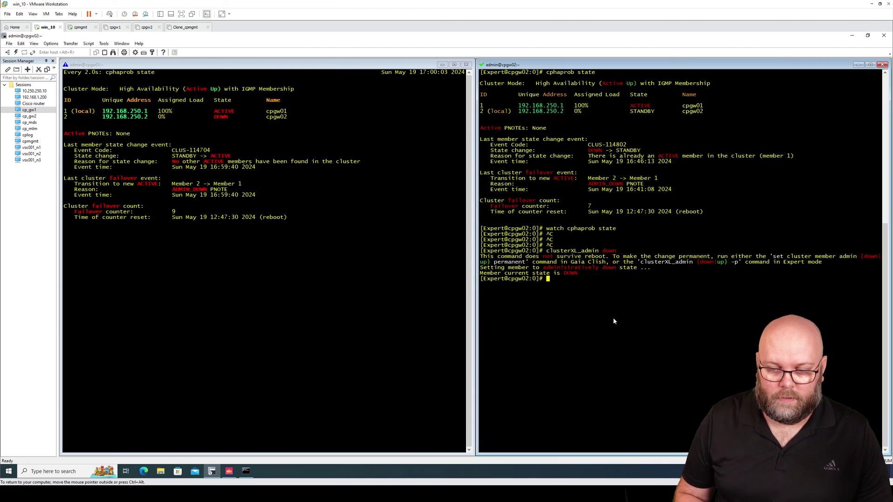
text(cphaprob state)
key(Home)
text(watch)
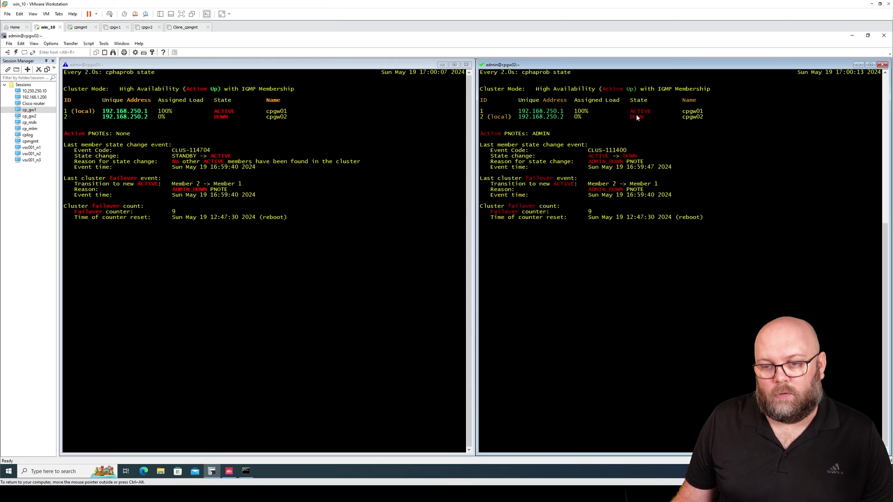
double_click(637, 117)
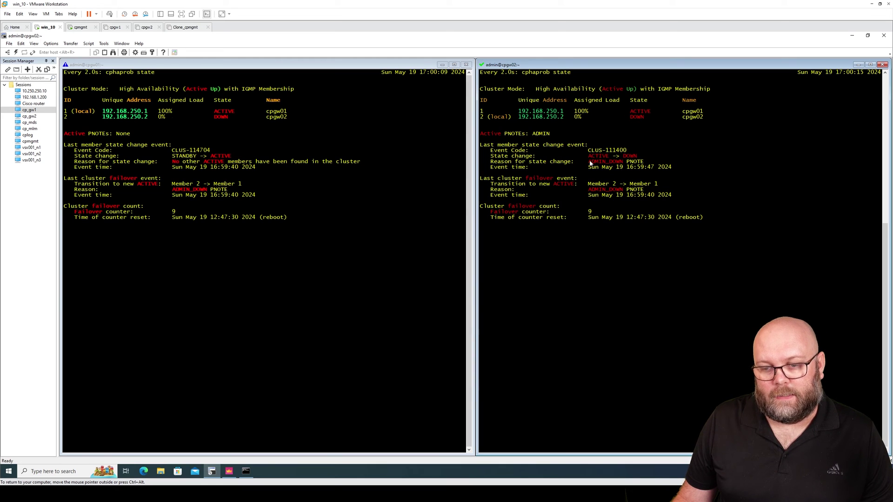
drag(489, 163, 650, 163)
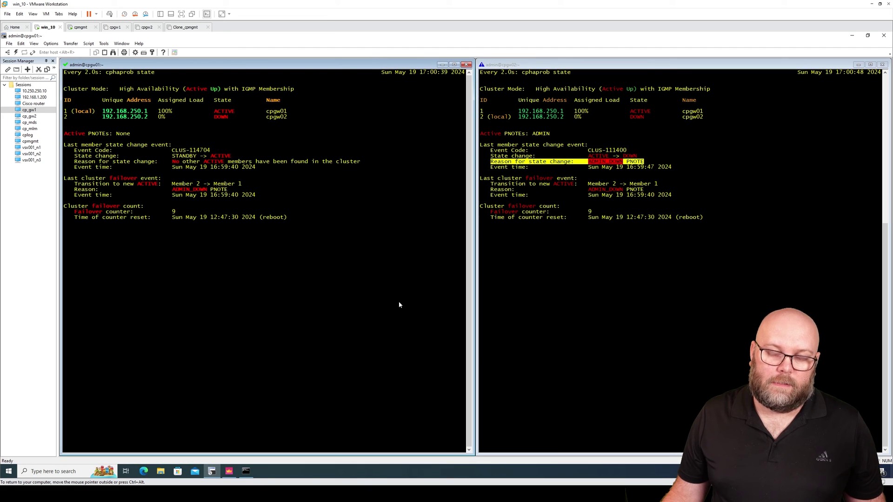
Open Device & License Information from Gateways & Servers and show cpgw02's ClusterXL error
click(229, 471)
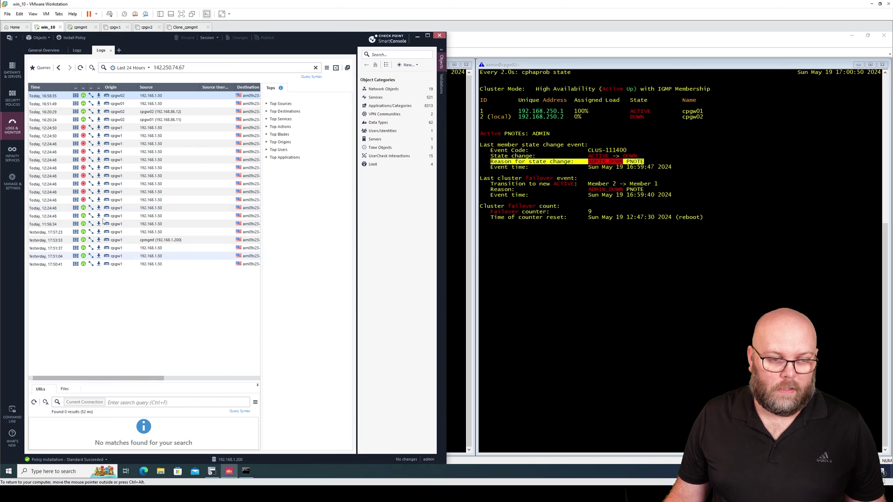
click(13, 73)
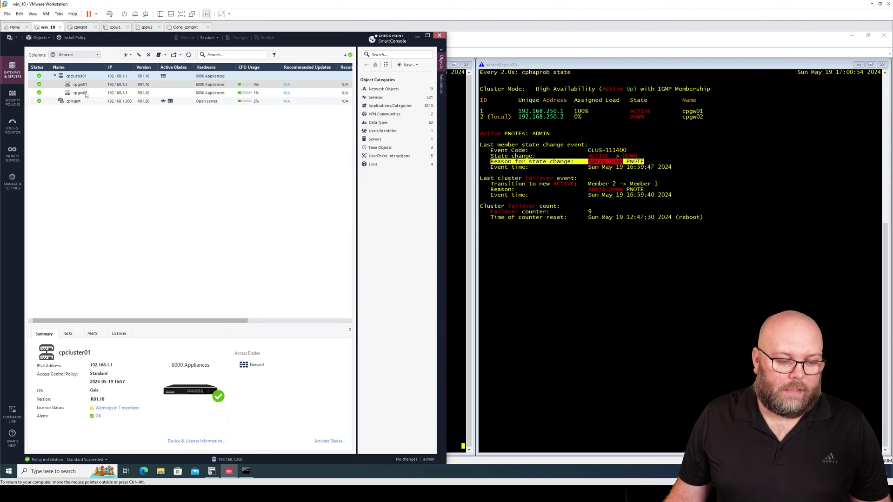
click(203, 442)
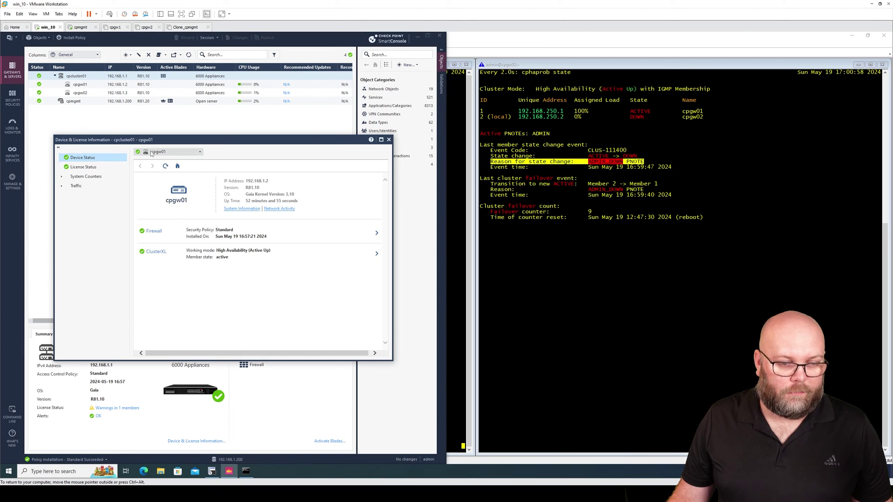
click(170, 152)
click(160, 171)
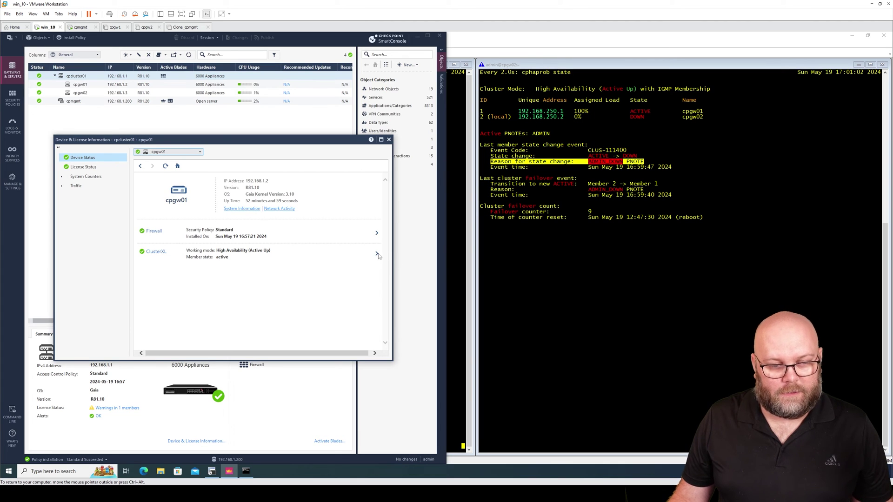
click(186, 152)
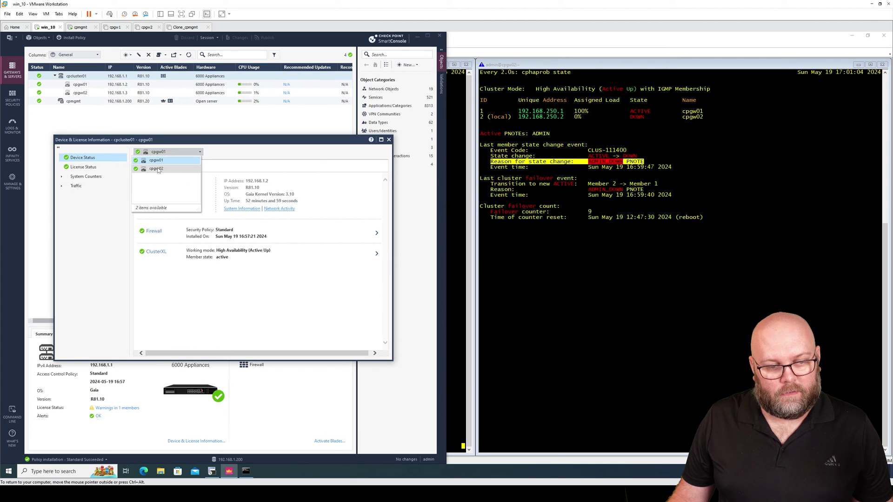
click(158, 170)
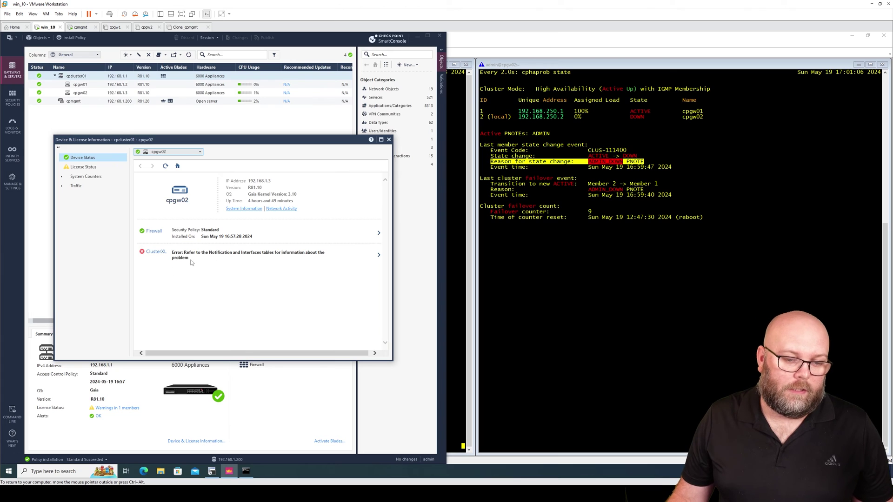
triple_click(174, 257)
click(190, 260)
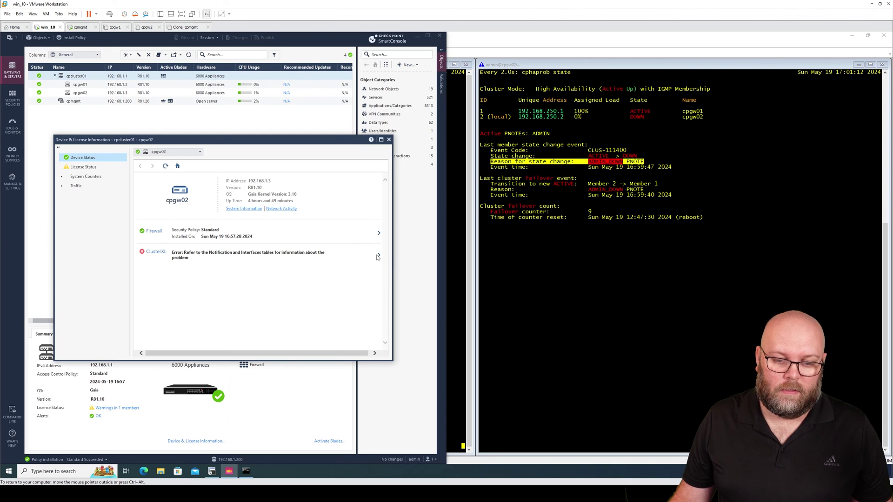
Inspect cpgw02's ClusterXL details for the admin_down problem, then return to SecureCRT
click(379, 256)
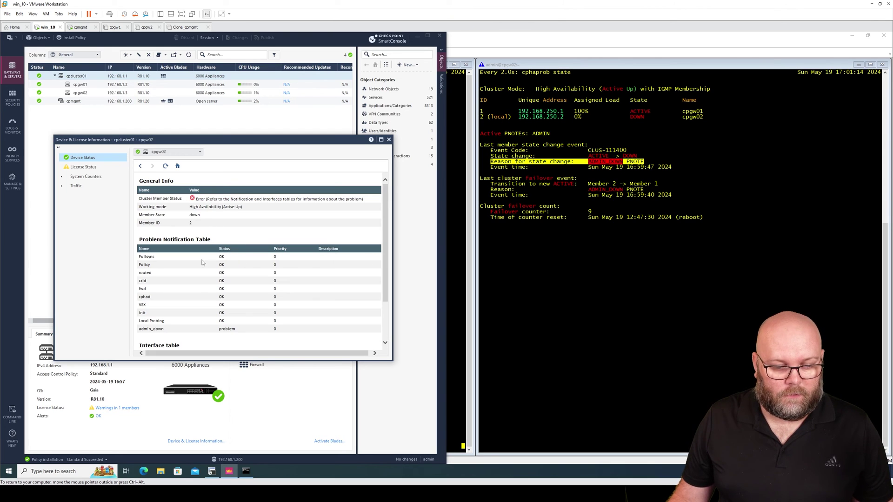
drag(319, 321, 321, 331)
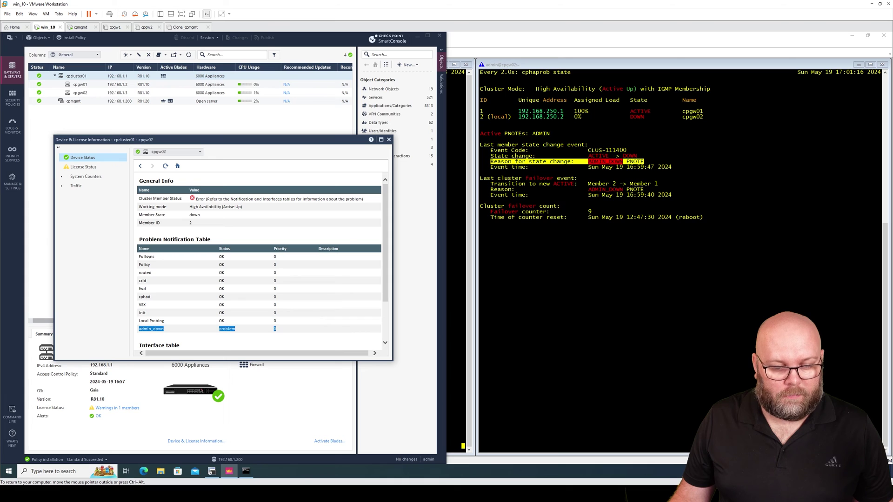
click(271, 205)
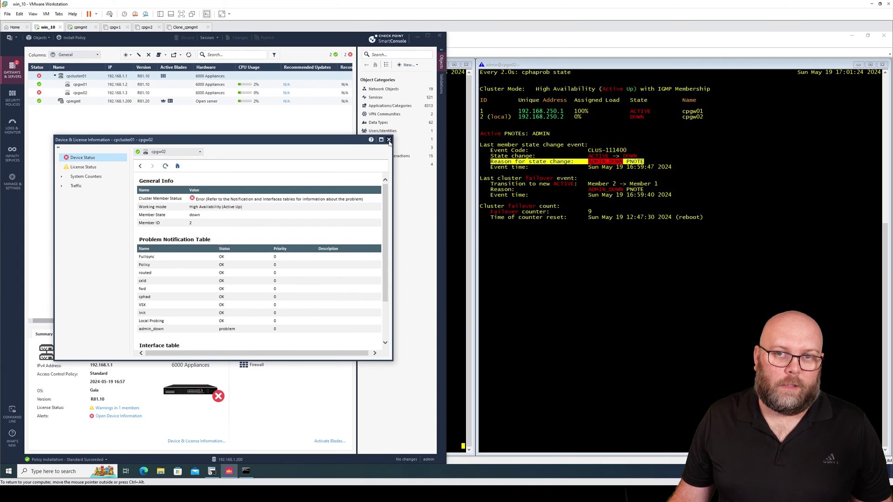
click(389, 140)
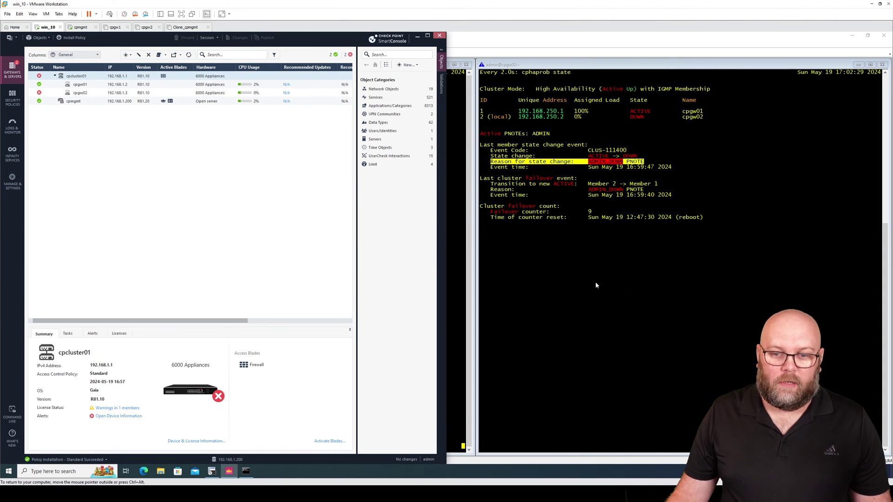
click(596, 283)
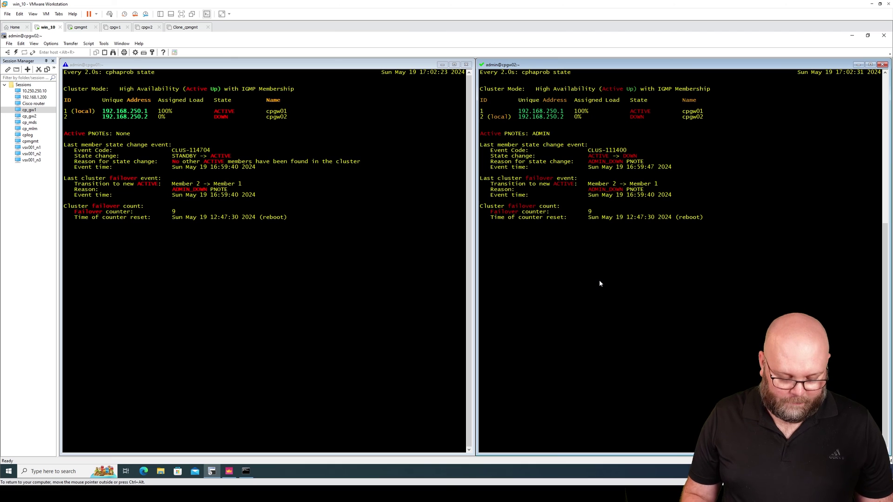
Stop the watch in the cpgw02 pane and run clusterXL_admin up
key(ctrl+c)
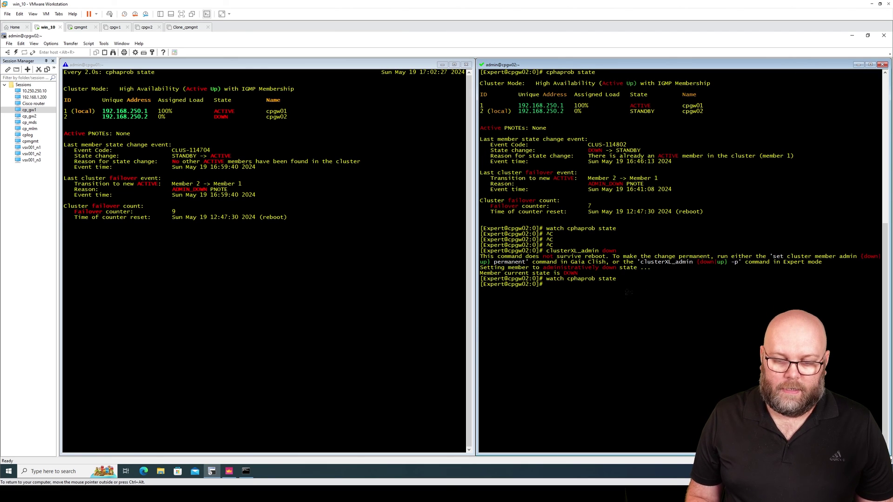
text(cluster)
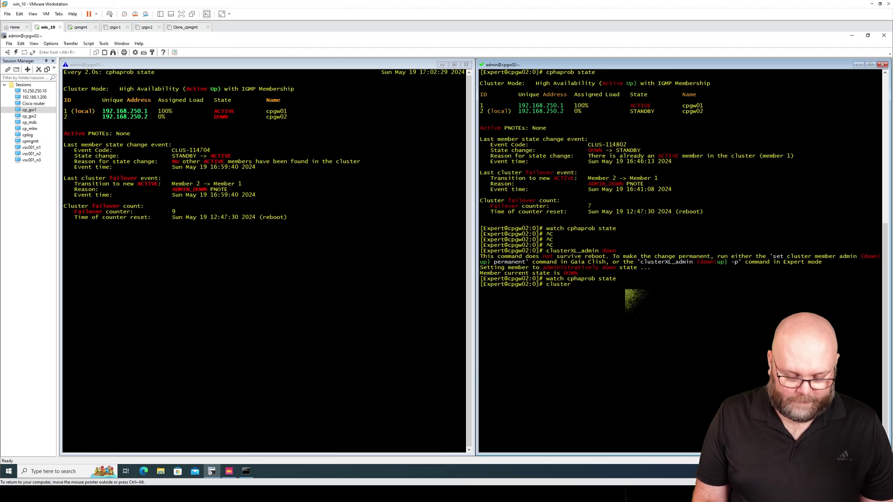
text(XL_a)
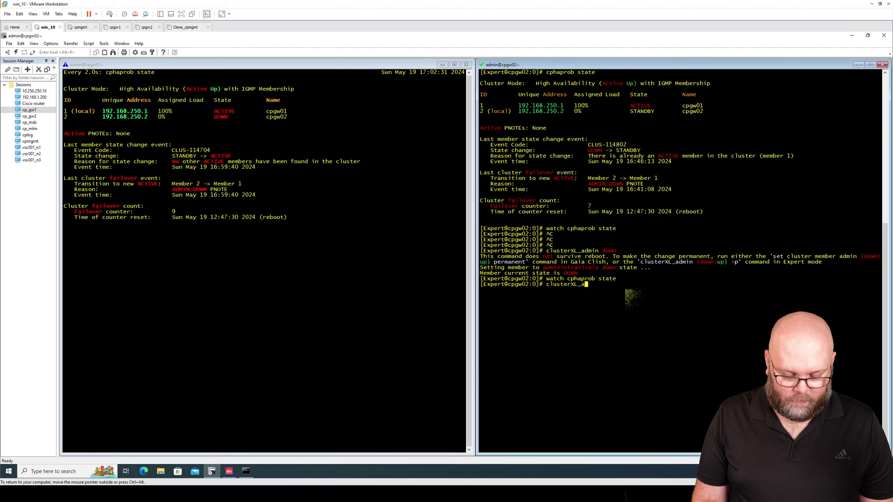
text(dmin up)
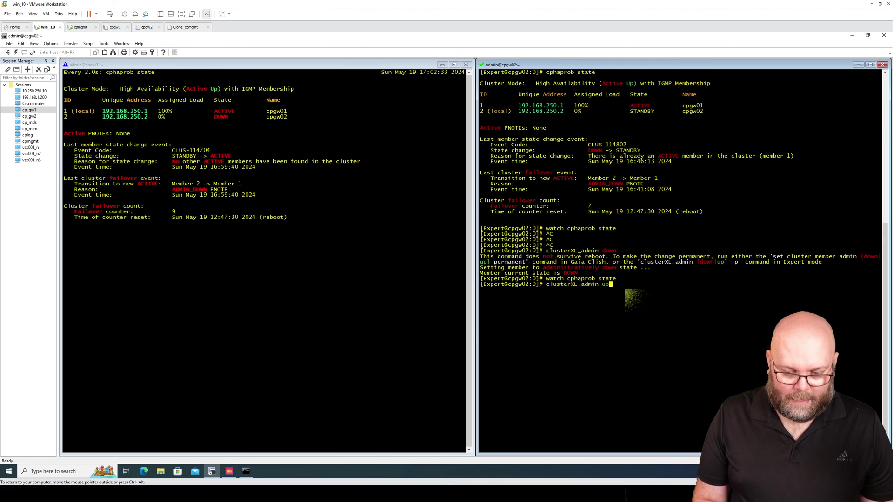
key(Return)
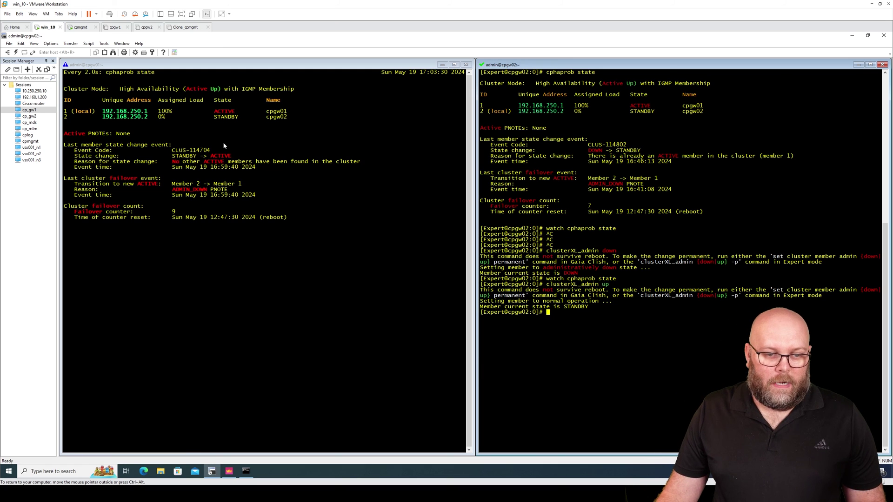
Check cpgw02's ClusterXL details show OK standby status, then Alt+Tab back to SecureCRT
click(228, 472)
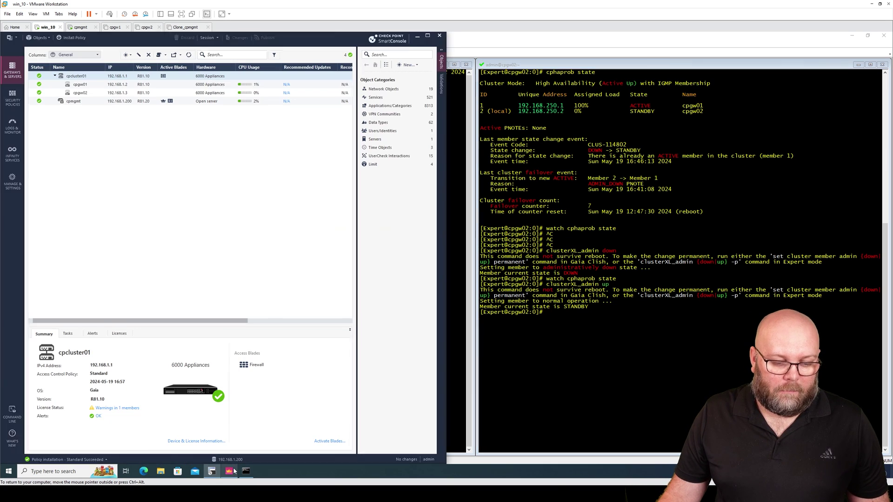
click(79, 84)
click(48, 93)
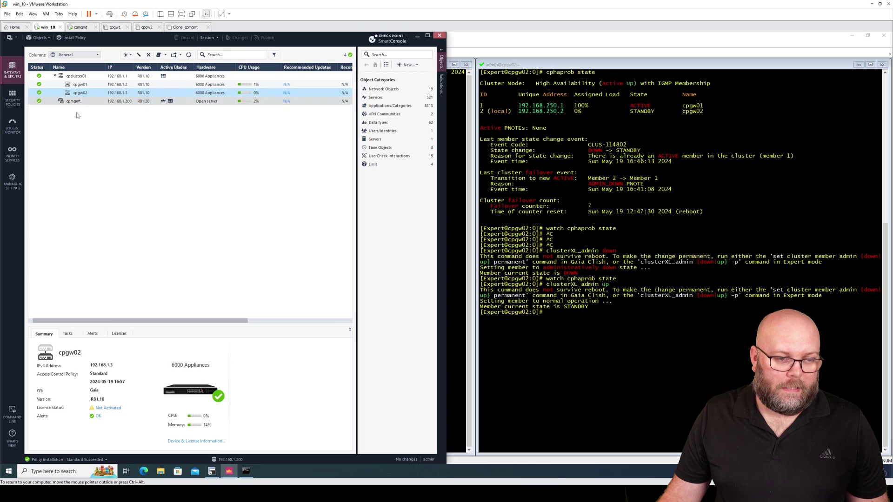
click(196, 441)
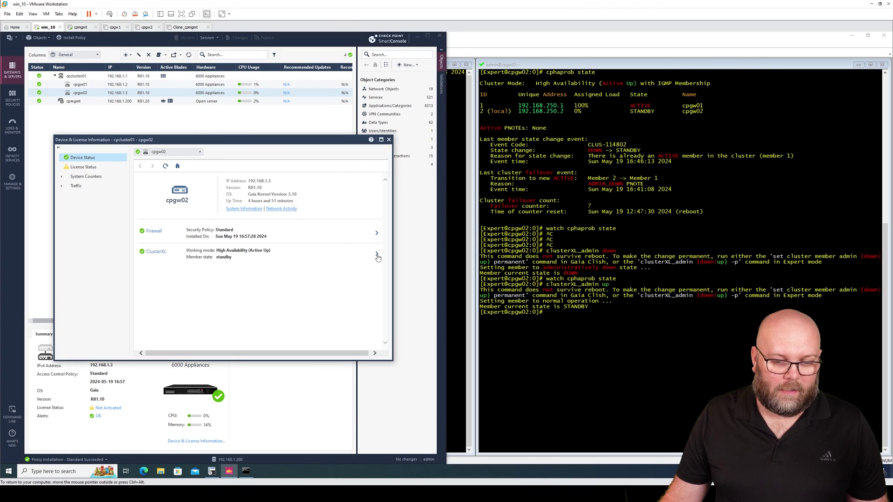
click(377, 256)
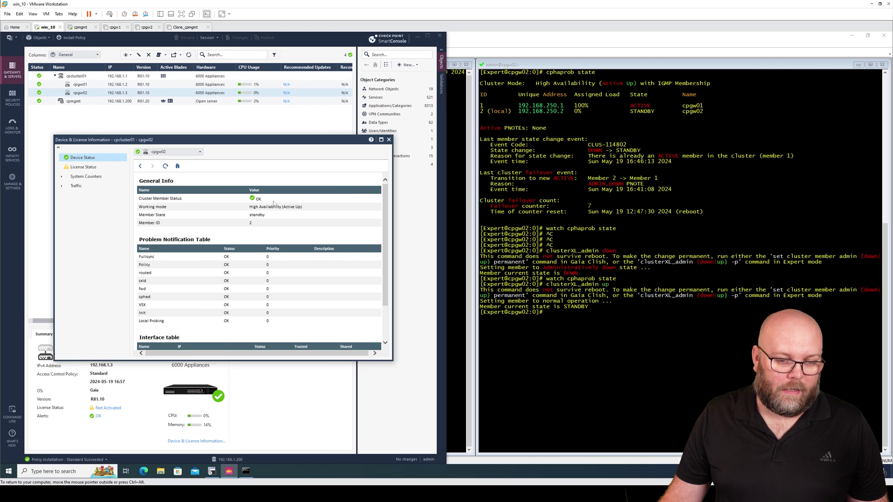
drag(268, 200, 241, 201)
click(300, 332)
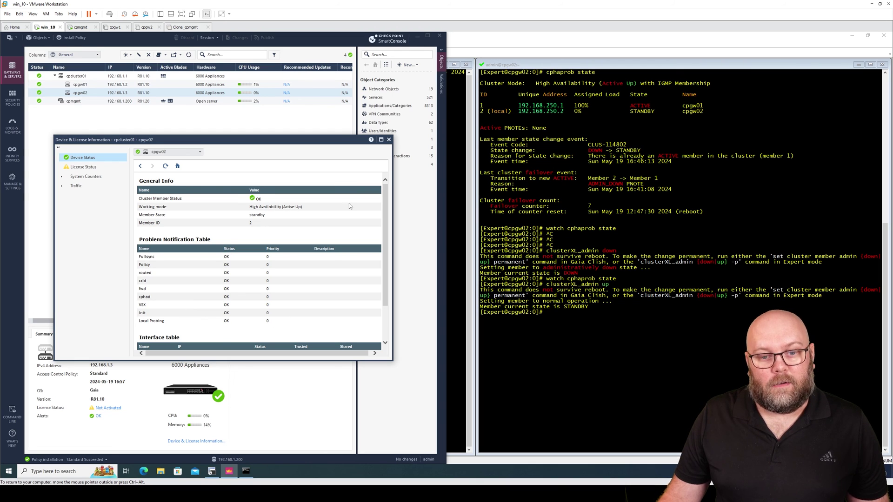
click(389, 139)
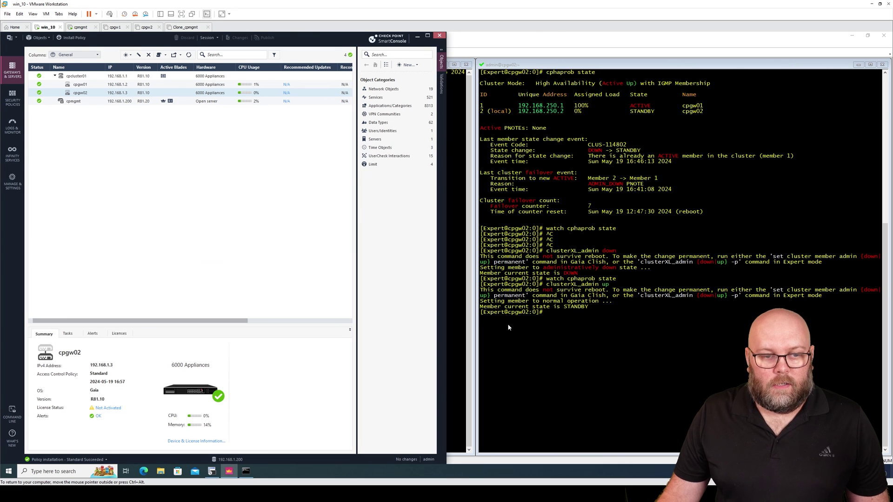
key(alt+Tab)
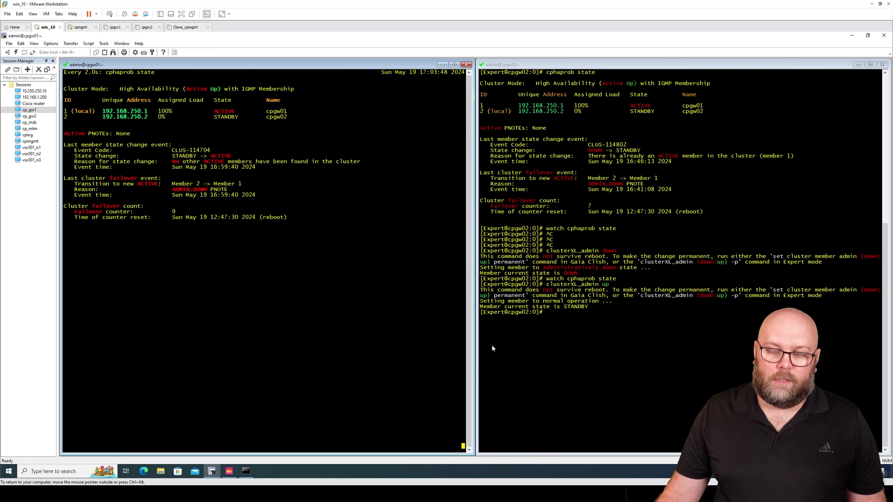